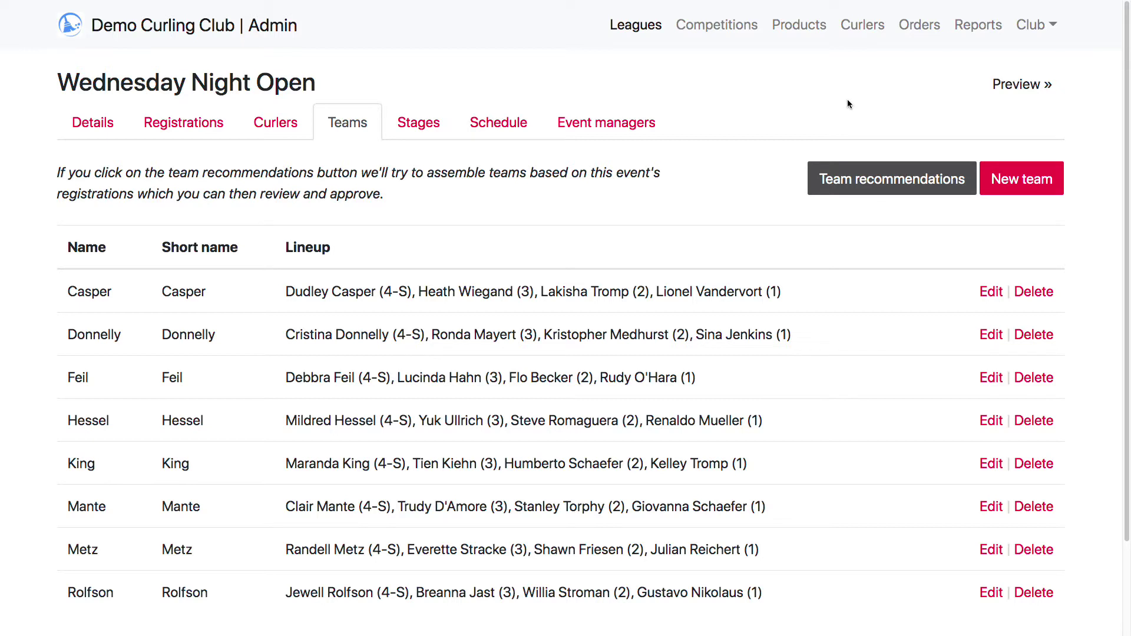
Go back to Leagues, open Wednesday Night Open and show its empty Stages page.
click(413, 126)
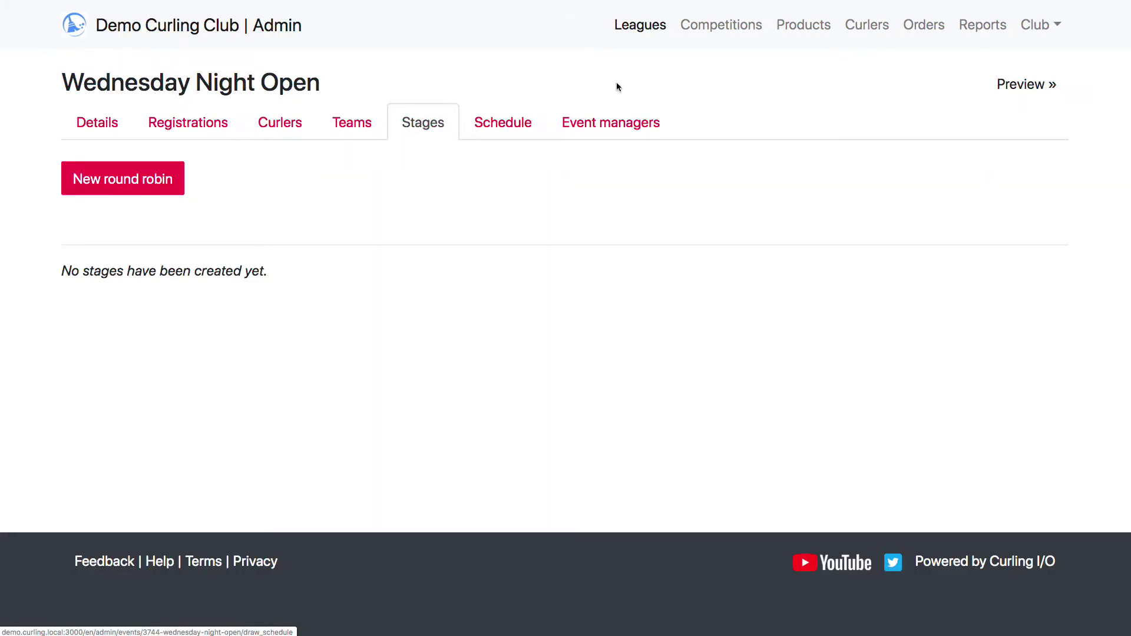
click(624, 26)
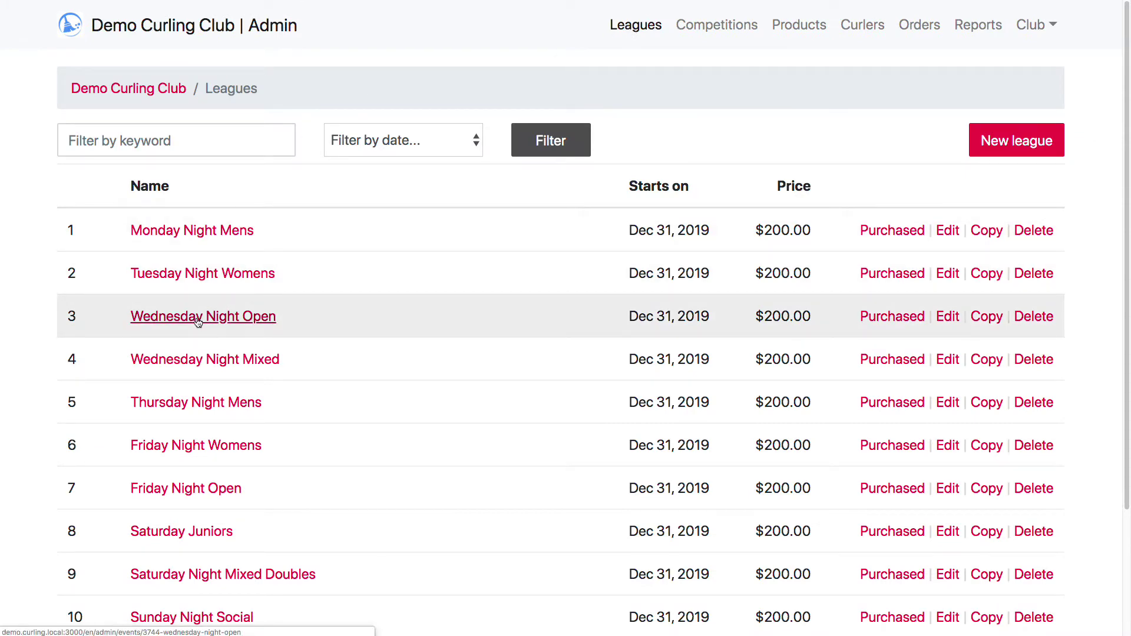
click(198, 318)
click(423, 124)
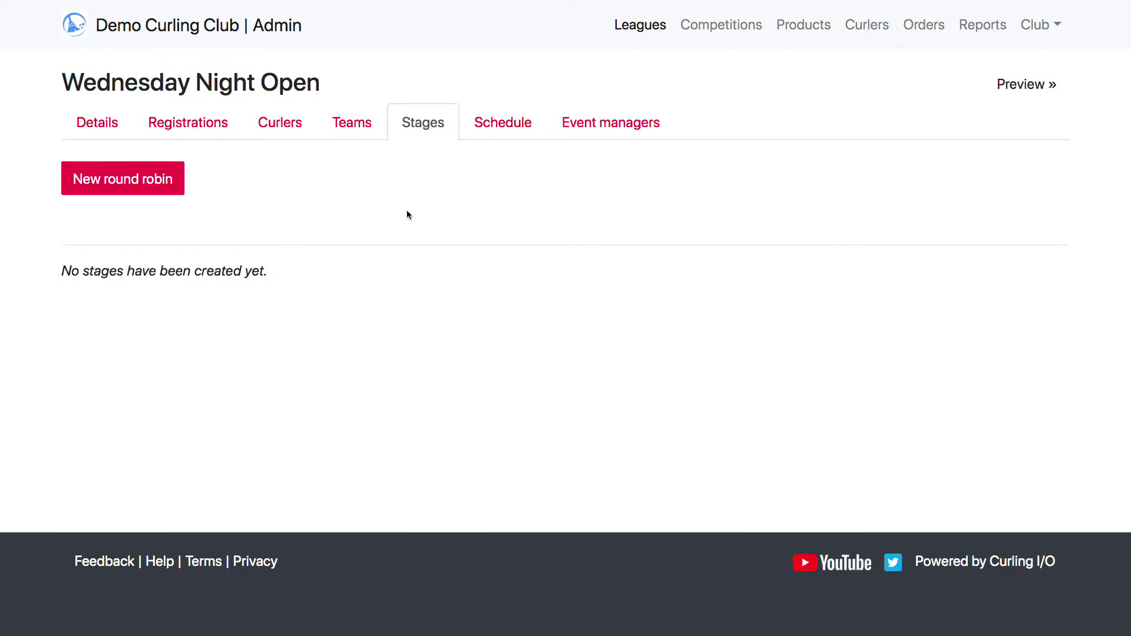
Start a new round robin stage named 'Regular Reason'.
click(136, 179)
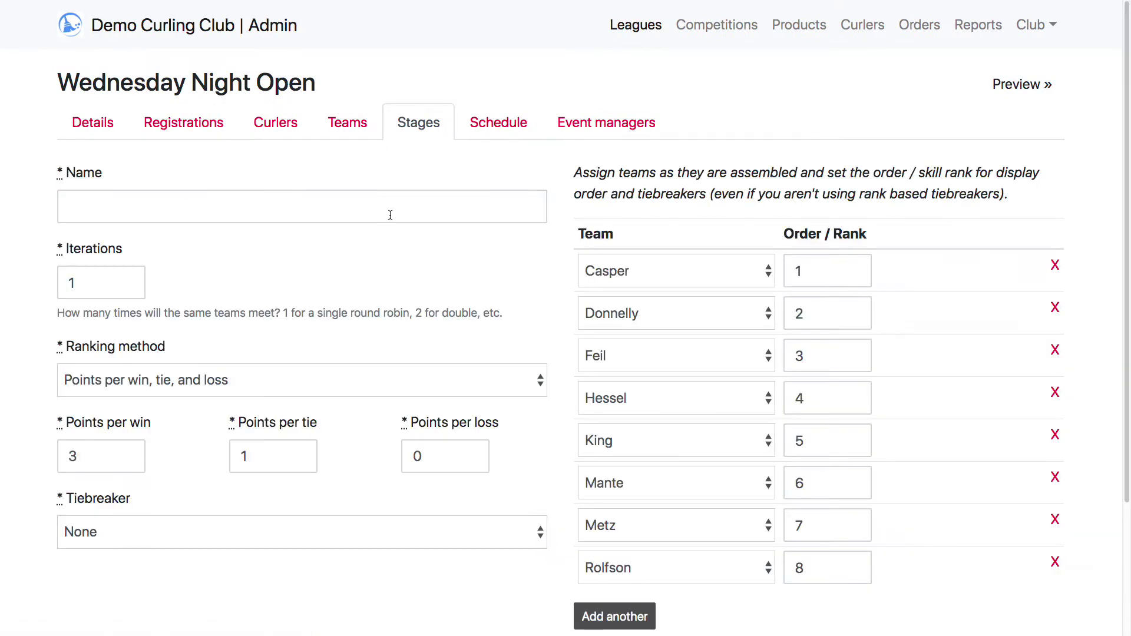
click(322, 218)
text(Regular )
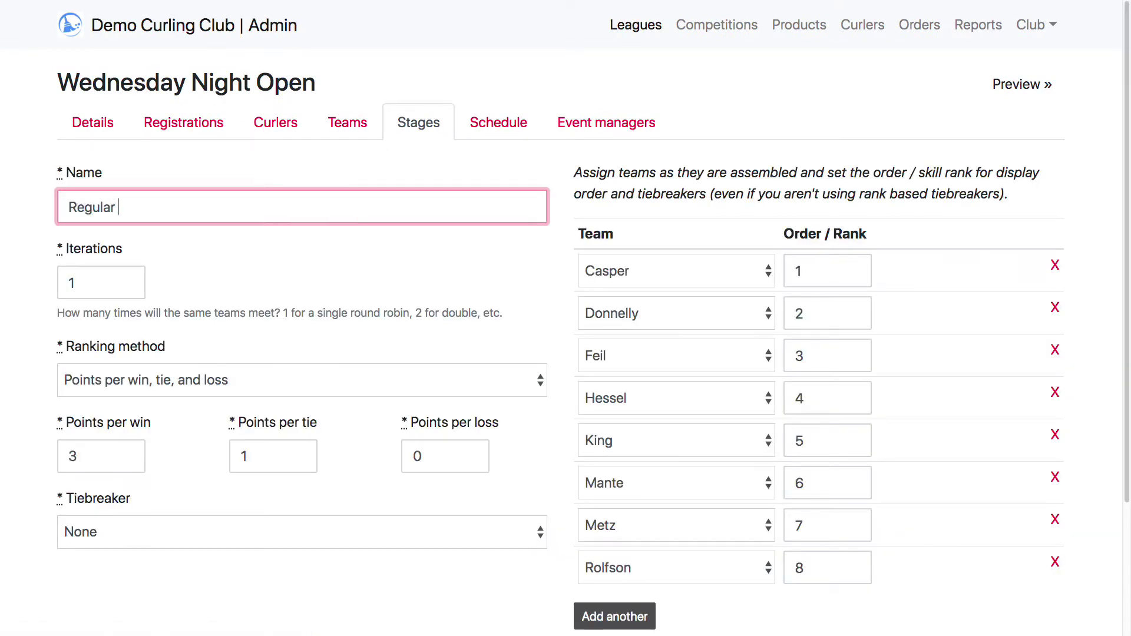
text(Reason)
click(183, 283)
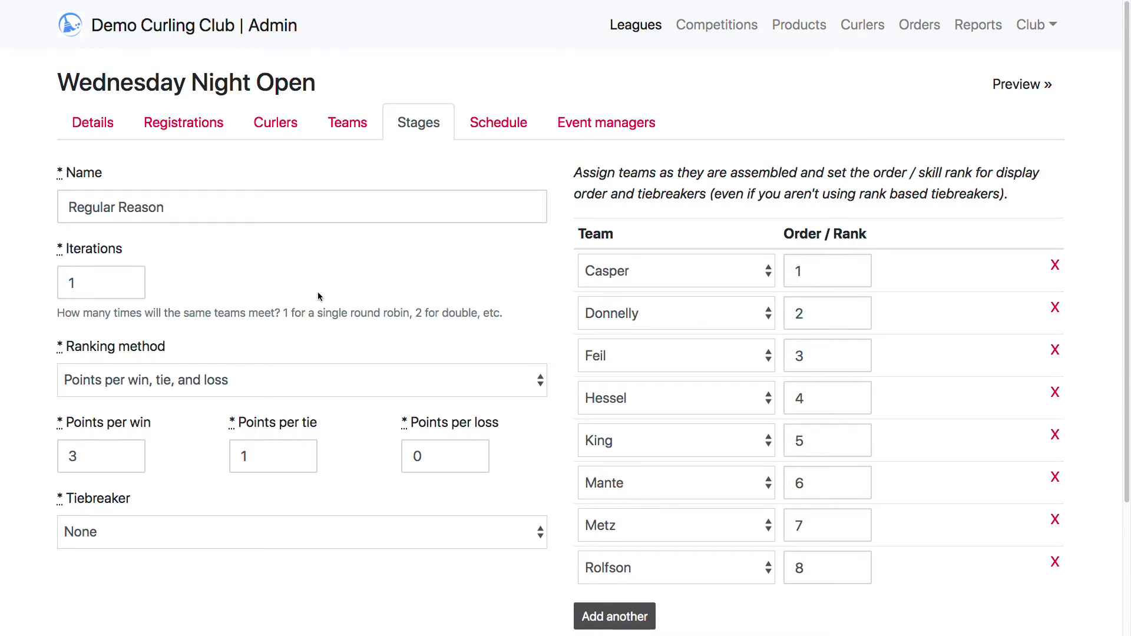
Keep the default 3/1/0 points, points-per-win-tie-loss ranking and no tiebreaker.
scroll(318, 294, down, 2)
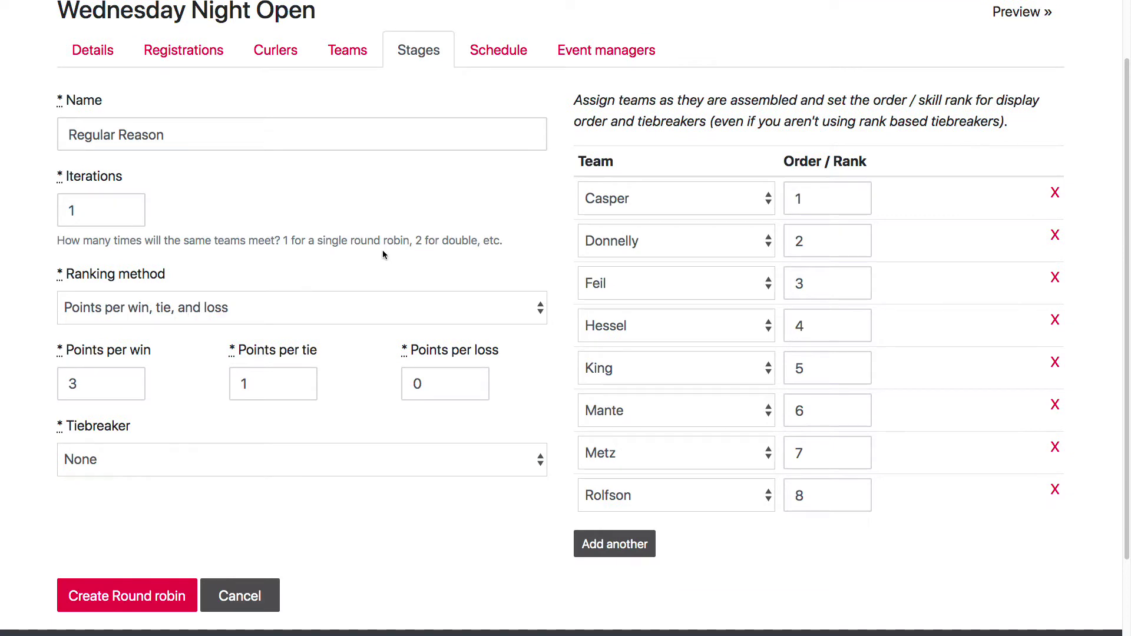
scroll(384, 253, down, 2)
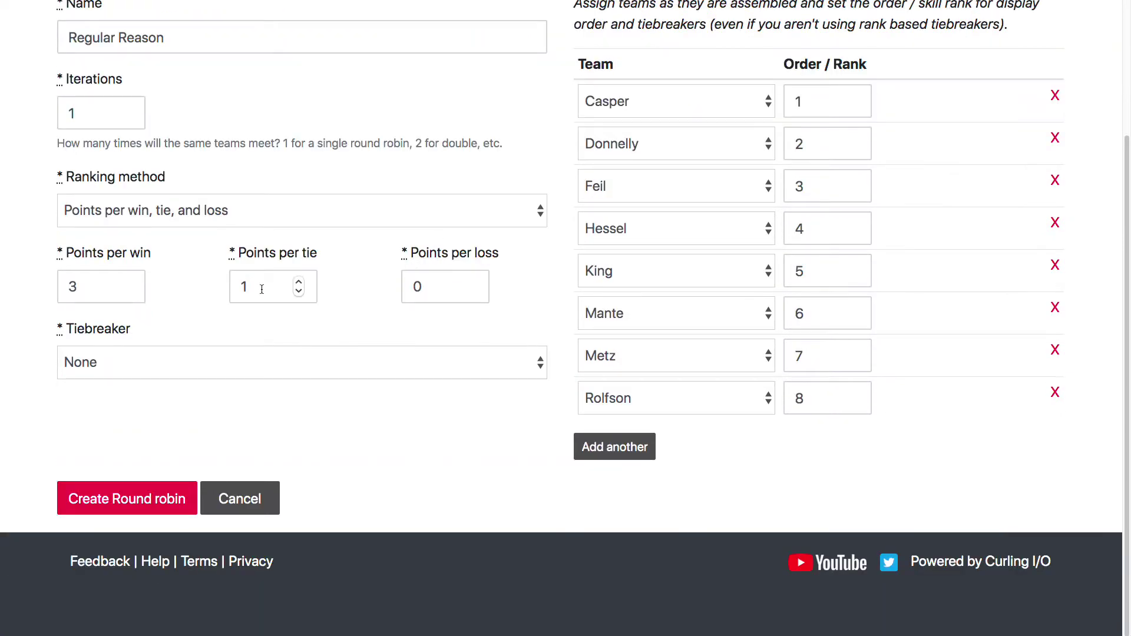
drag(248, 287, 206, 291)
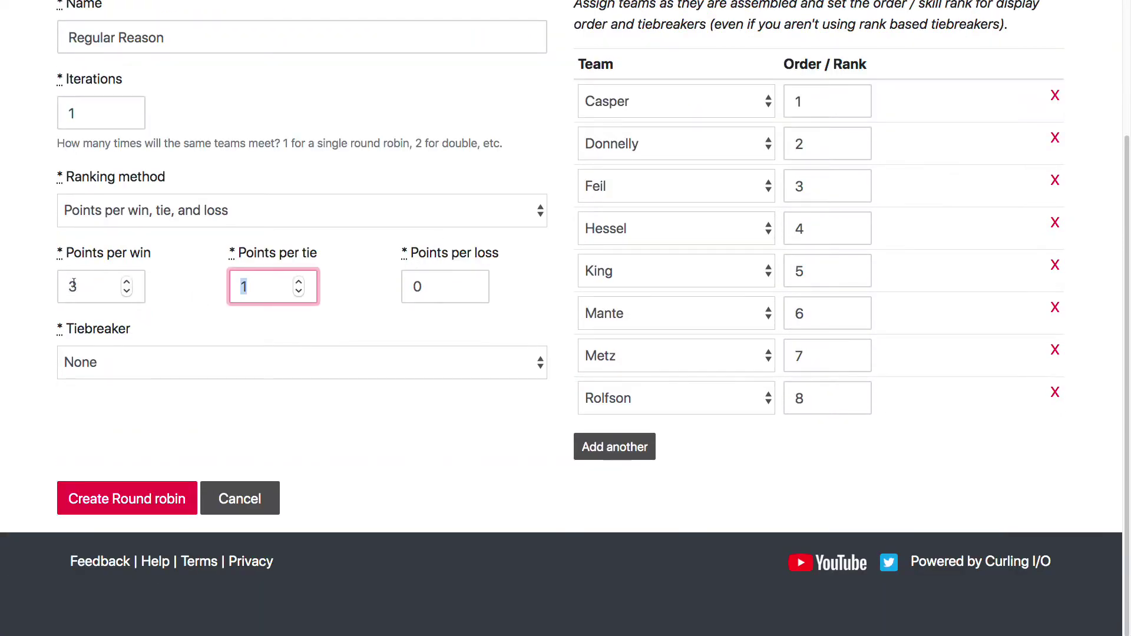
click(328, 325)
click(237, 216)
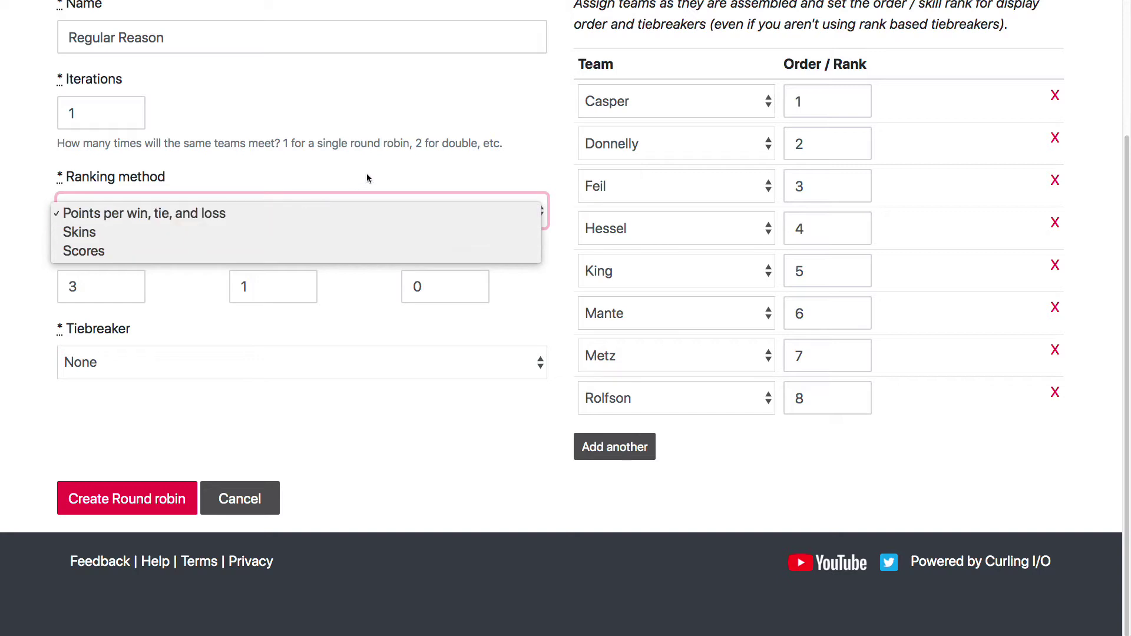
click(392, 206)
click(268, 367)
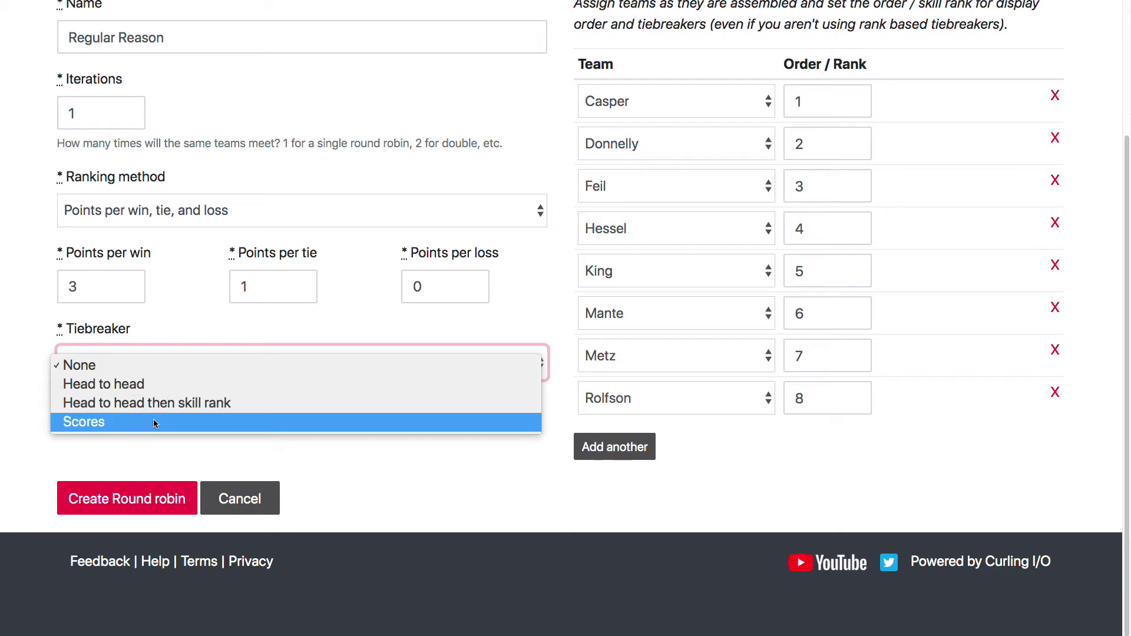
click(395, 144)
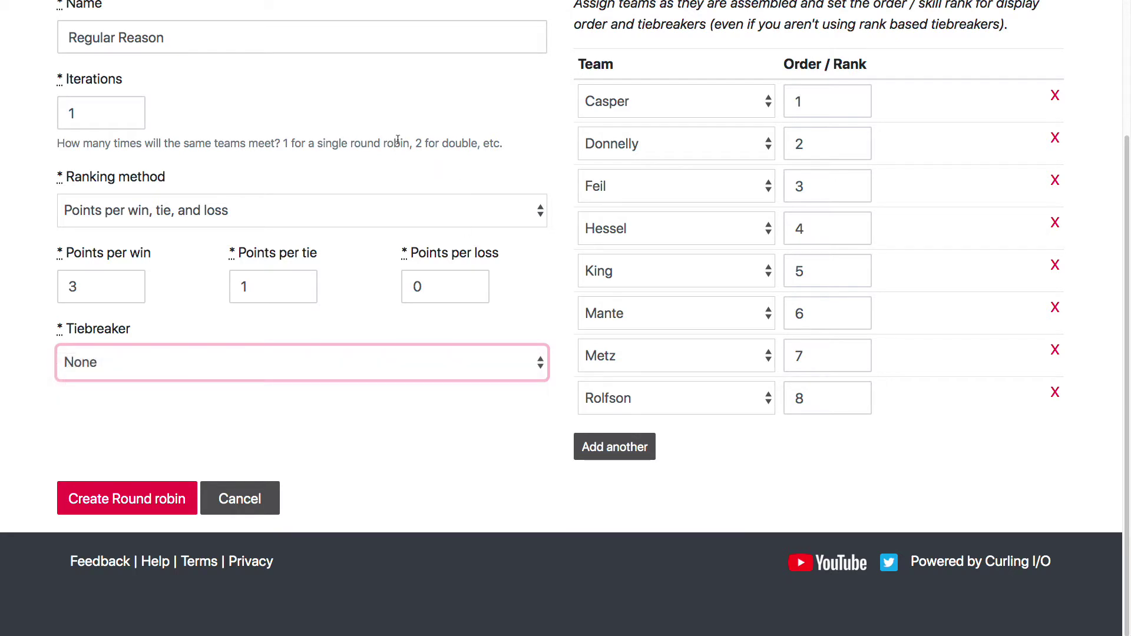
scroll(395, 145, up, 3)
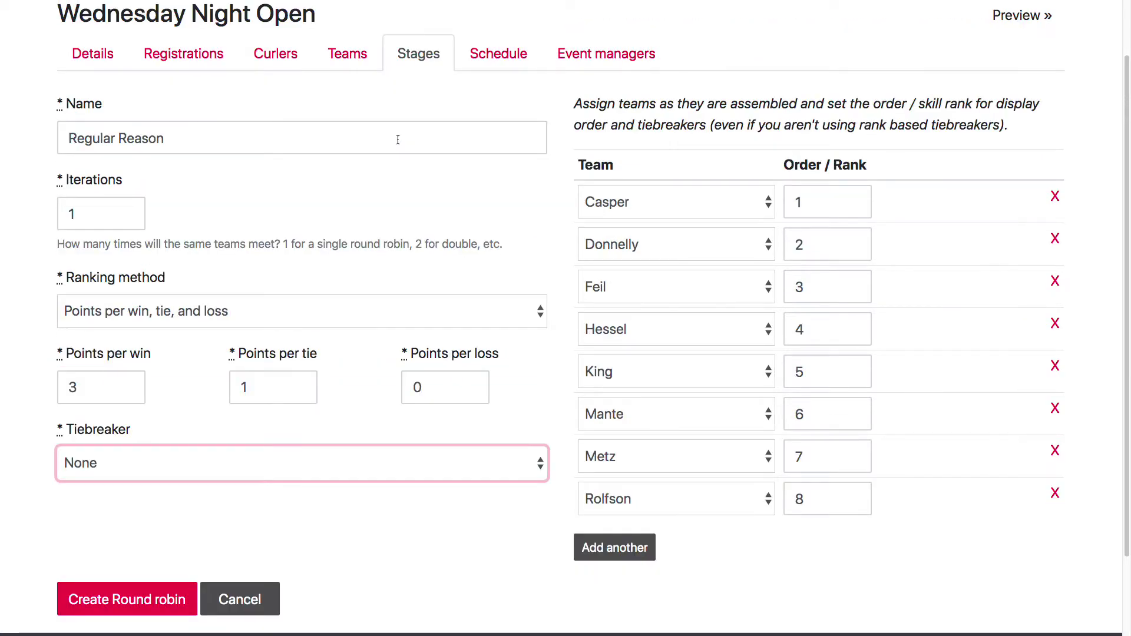
Add then remove an empty ninth team row, and create the 8-team Regular Reason round robin.
click(773, 124)
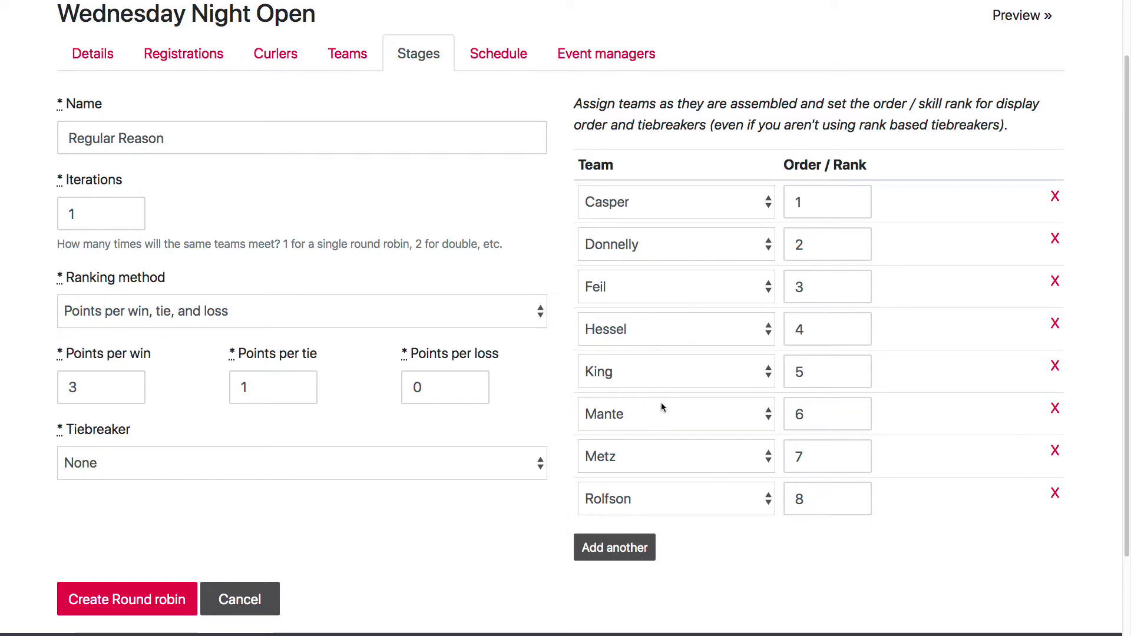
click(610, 546)
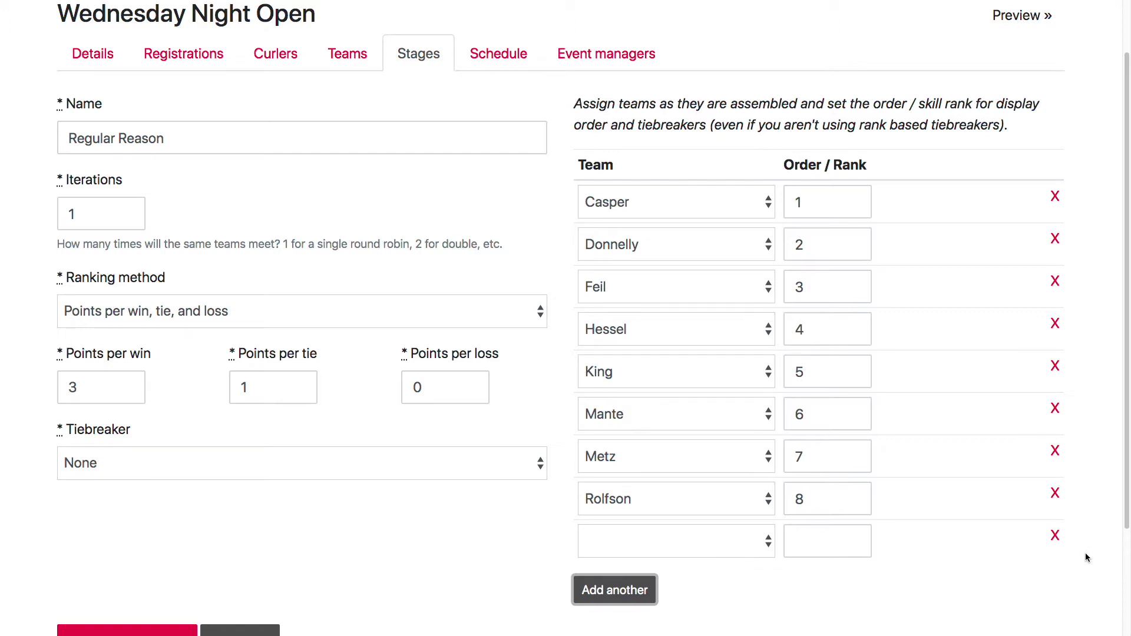
click(1055, 536)
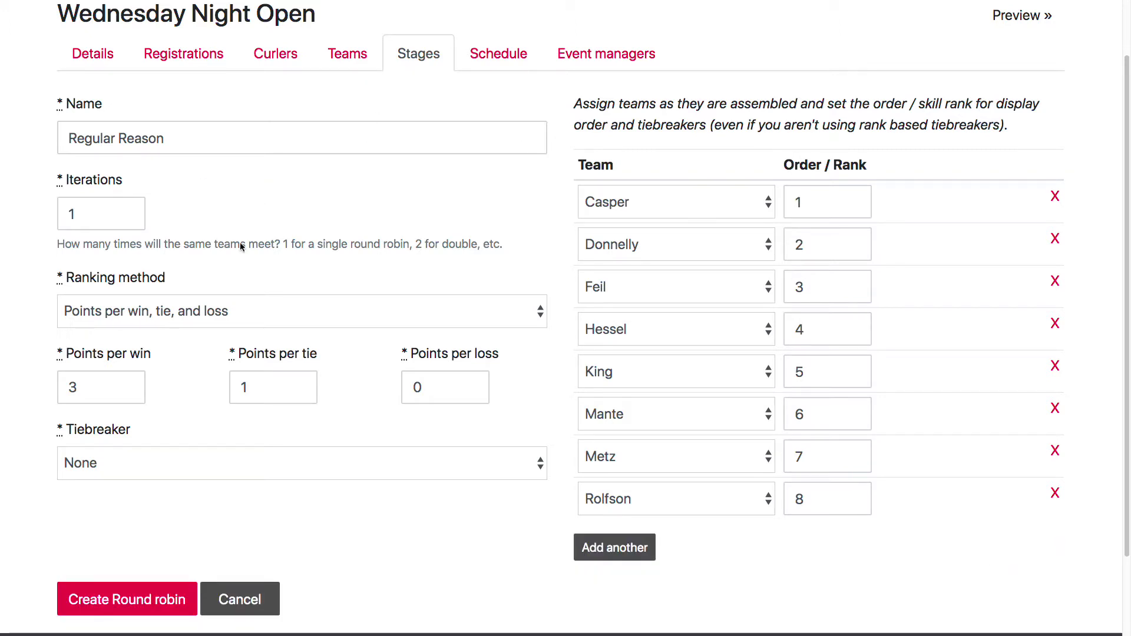
click(156, 604)
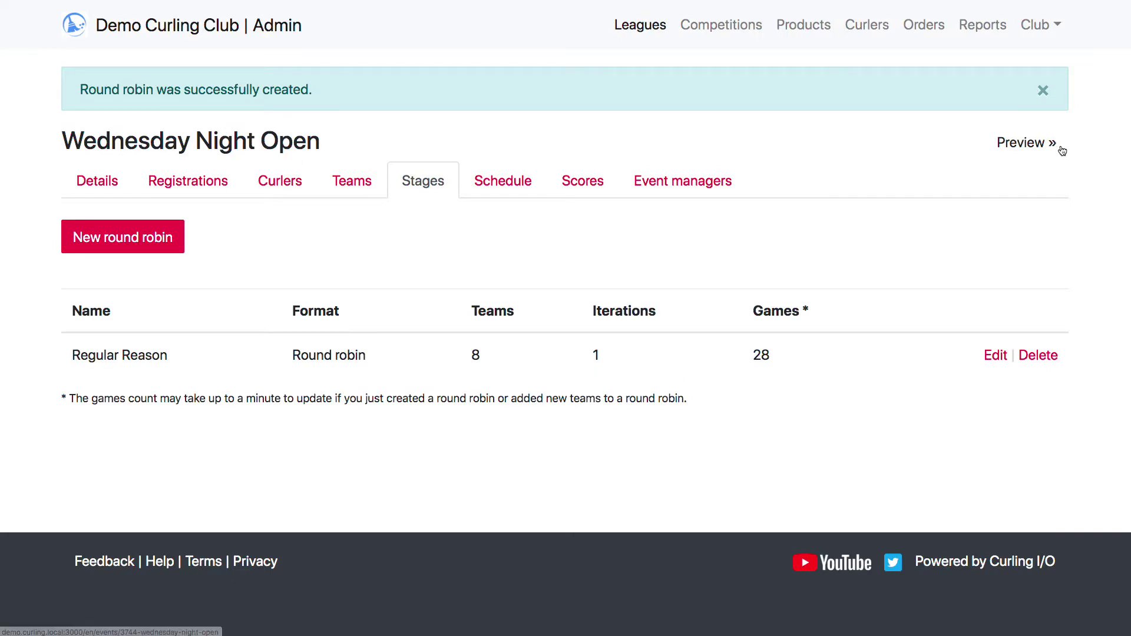
Check the 28-game count, then go to the Wednesday Night Open Schedule tab.
double_click(762, 355)
click(920, 236)
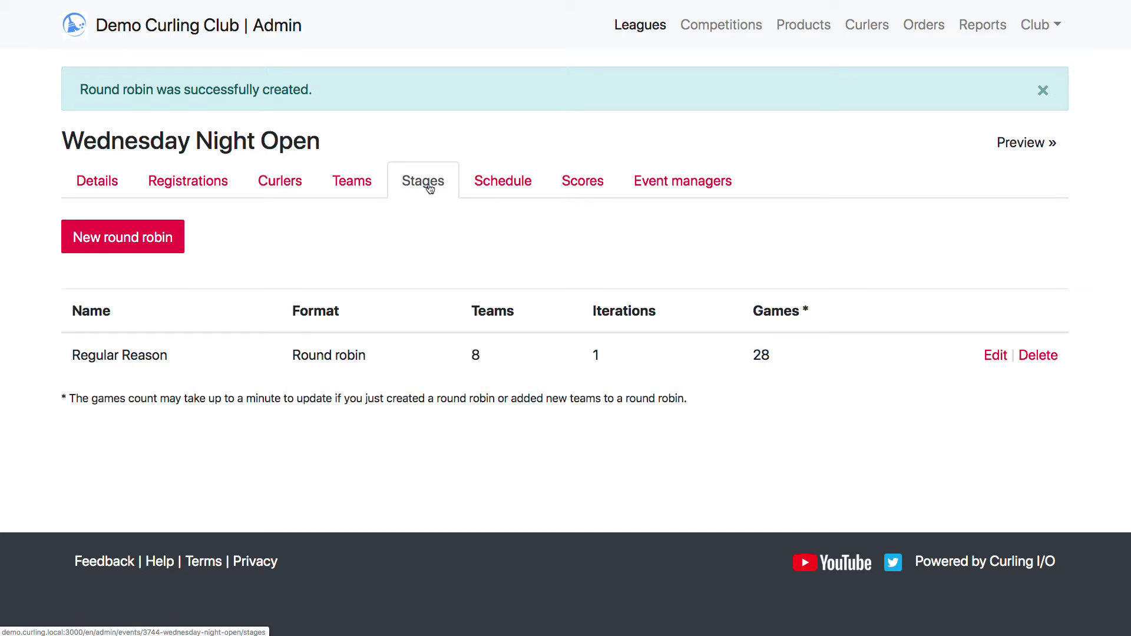
click(499, 182)
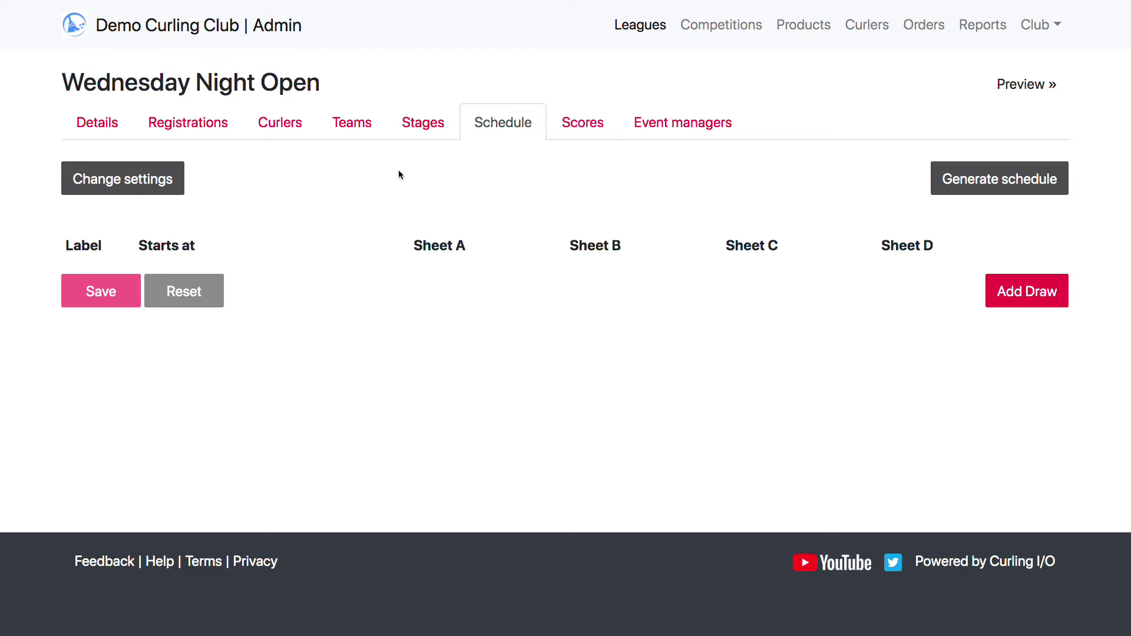
In schedule settings, keep 4 sheets, the 'Sheet' prefix and Alphanumeric sheet ordering.
click(156, 179)
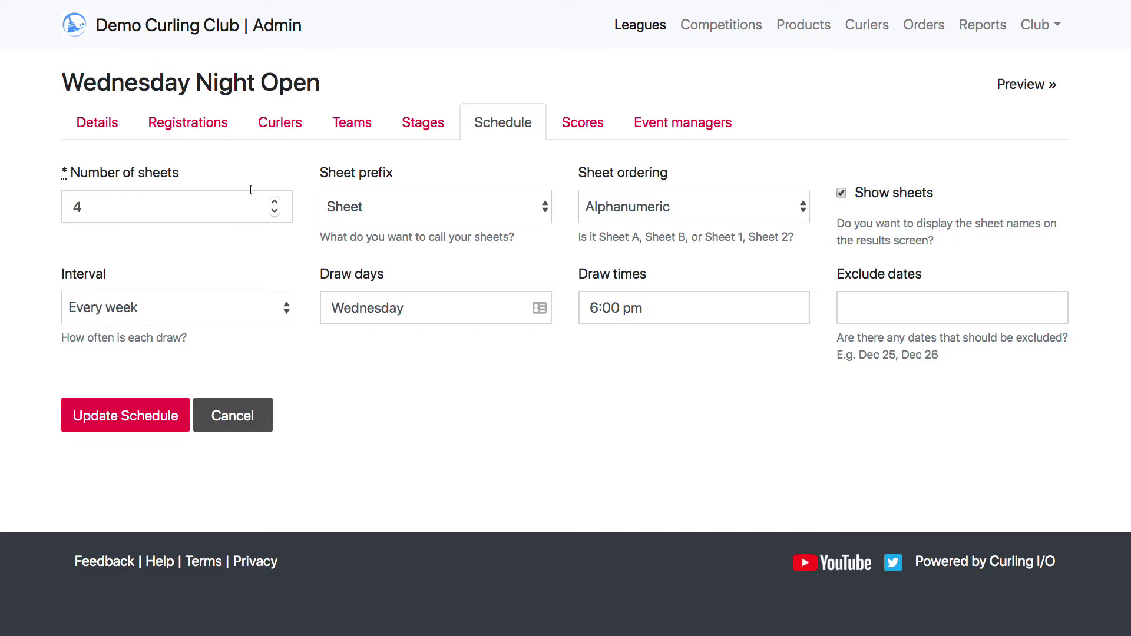
double_click(123, 205)
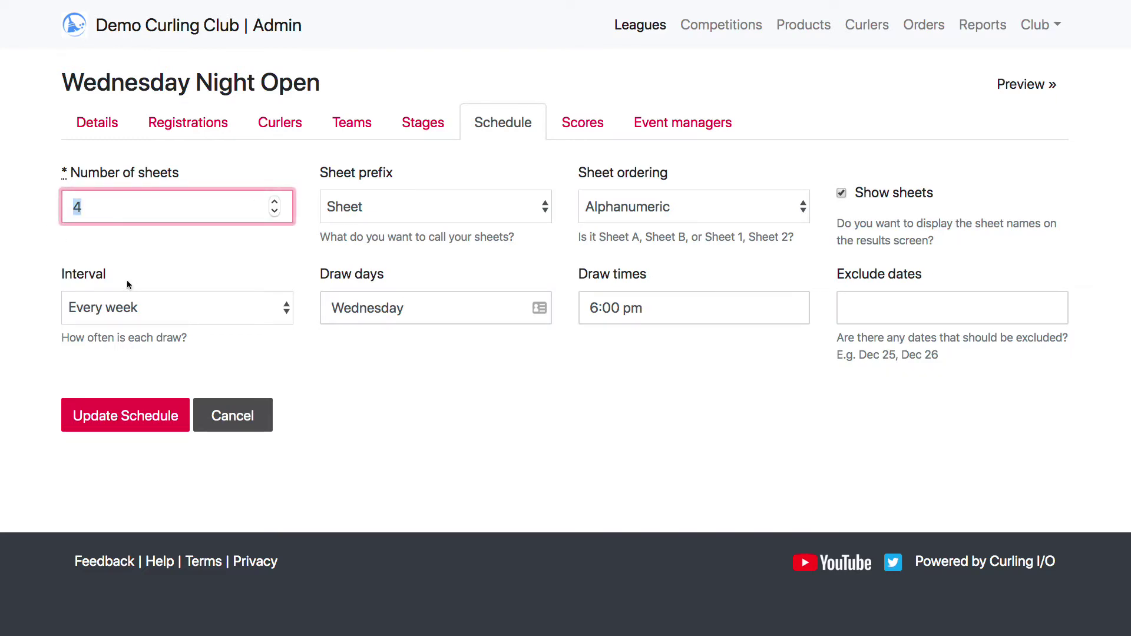
click(406, 250)
click(403, 215)
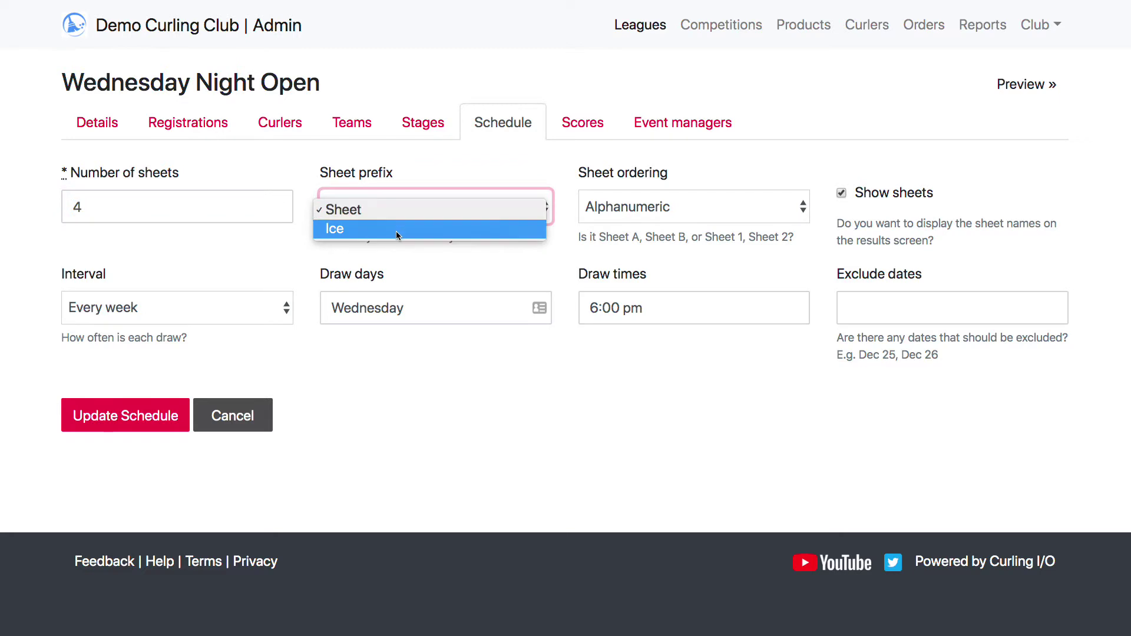
click(423, 209)
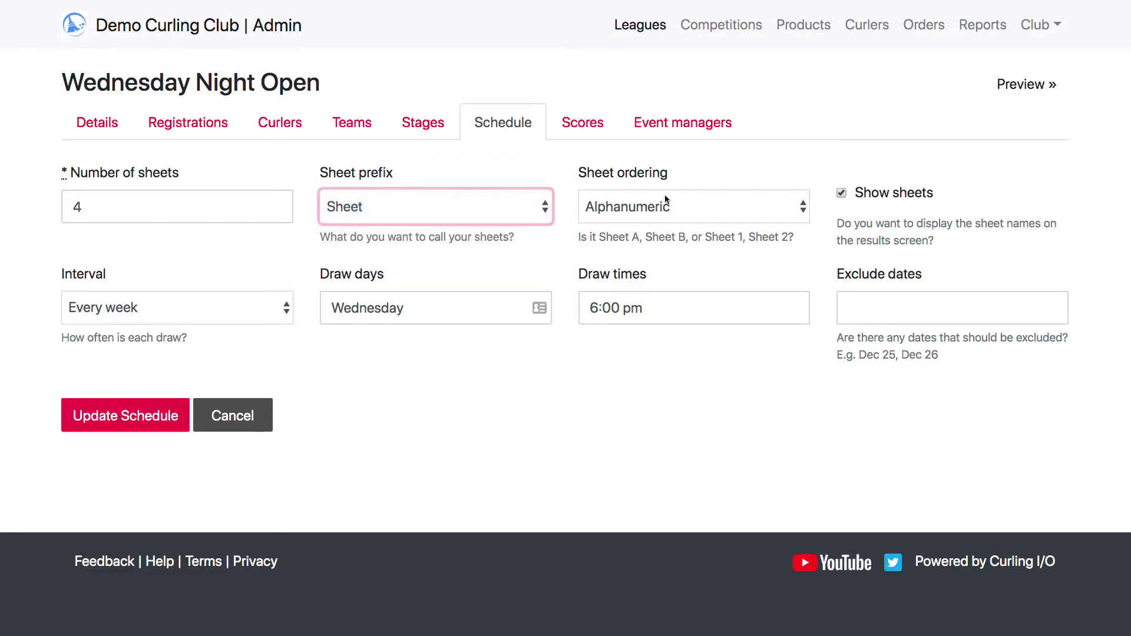
click(648, 207)
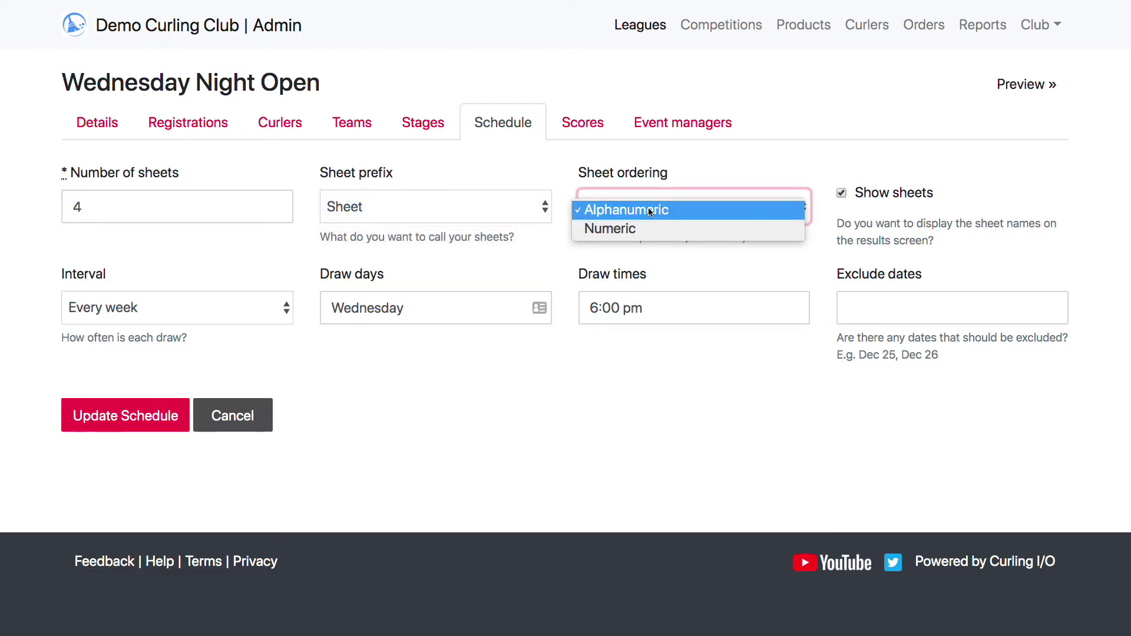
click(656, 212)
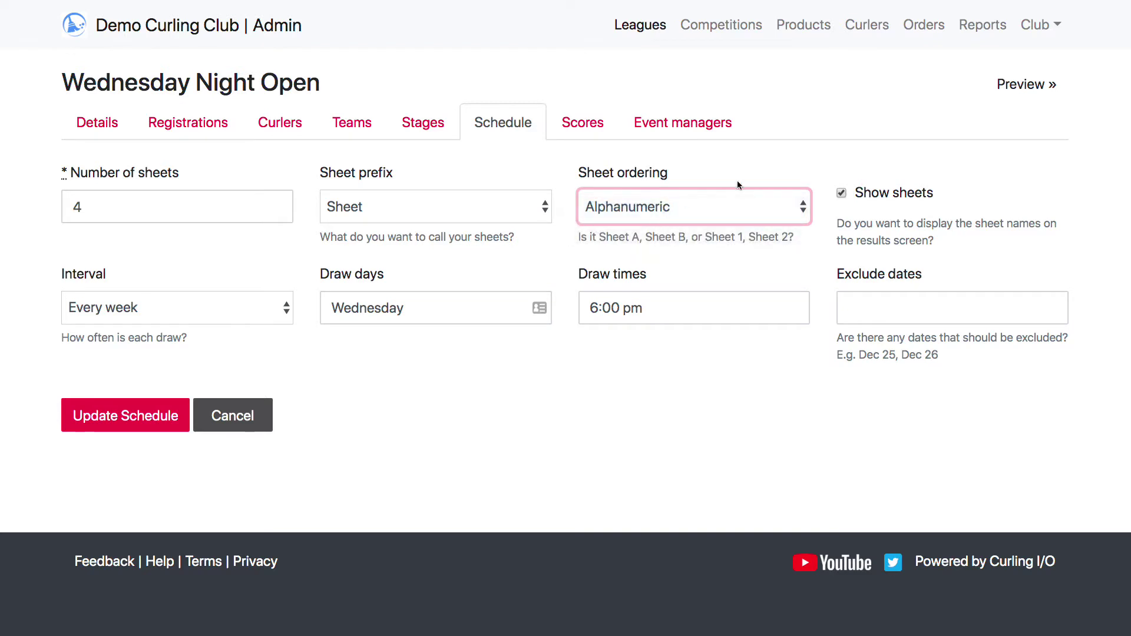
click(1081, 184)
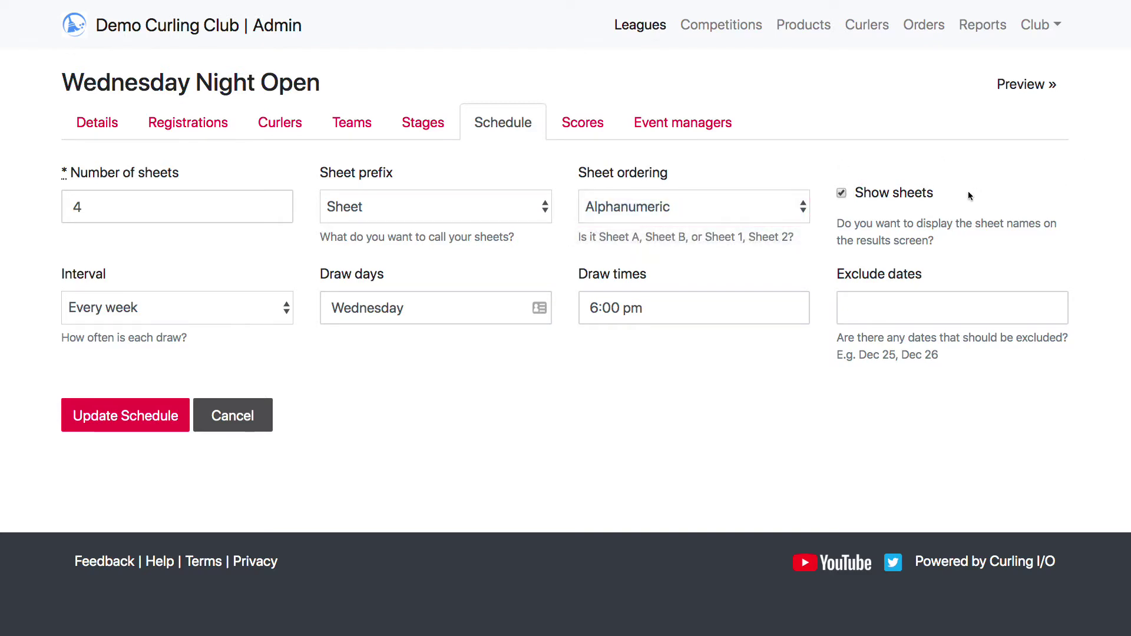
Keep the draw interval at Every week with Wednesday as the only draw day.
click(148, 313)
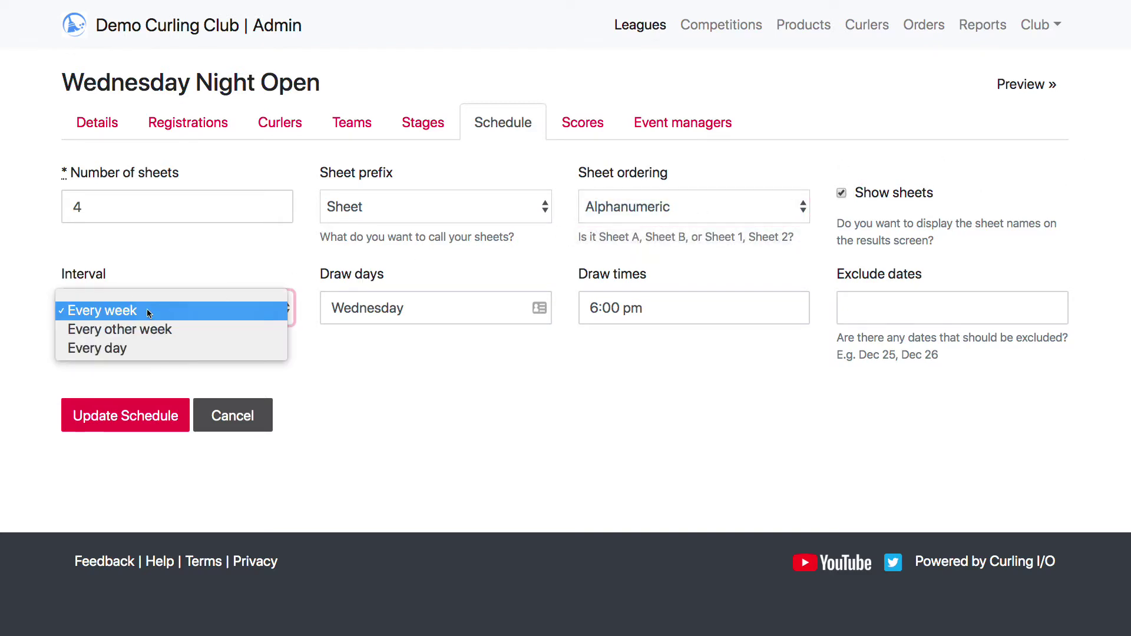
click(148, 311)
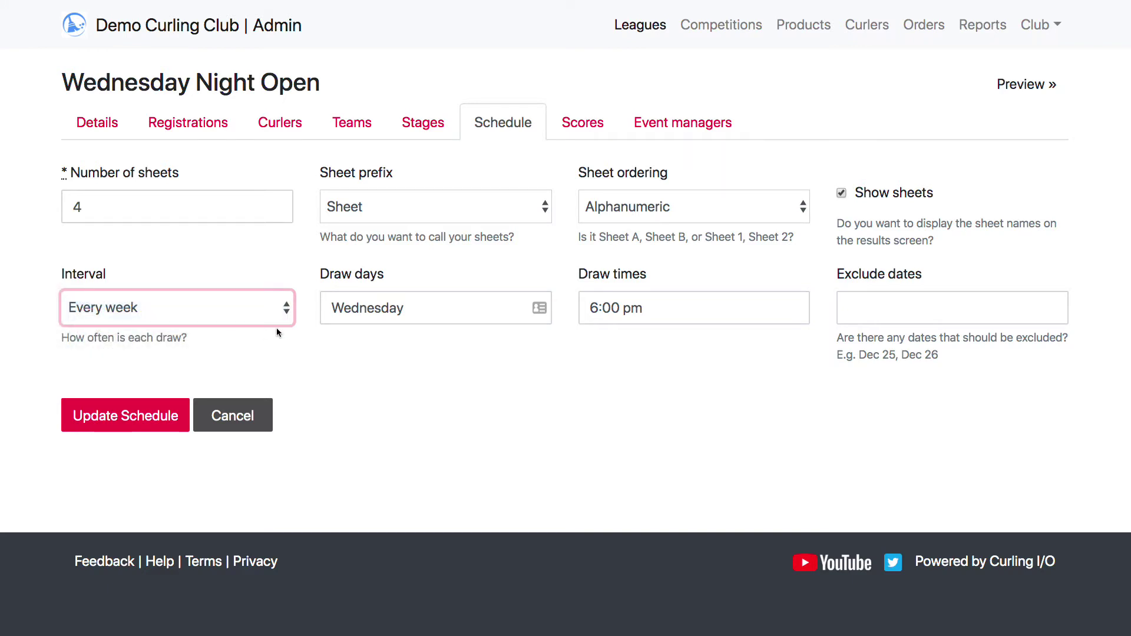
click(403, 369)
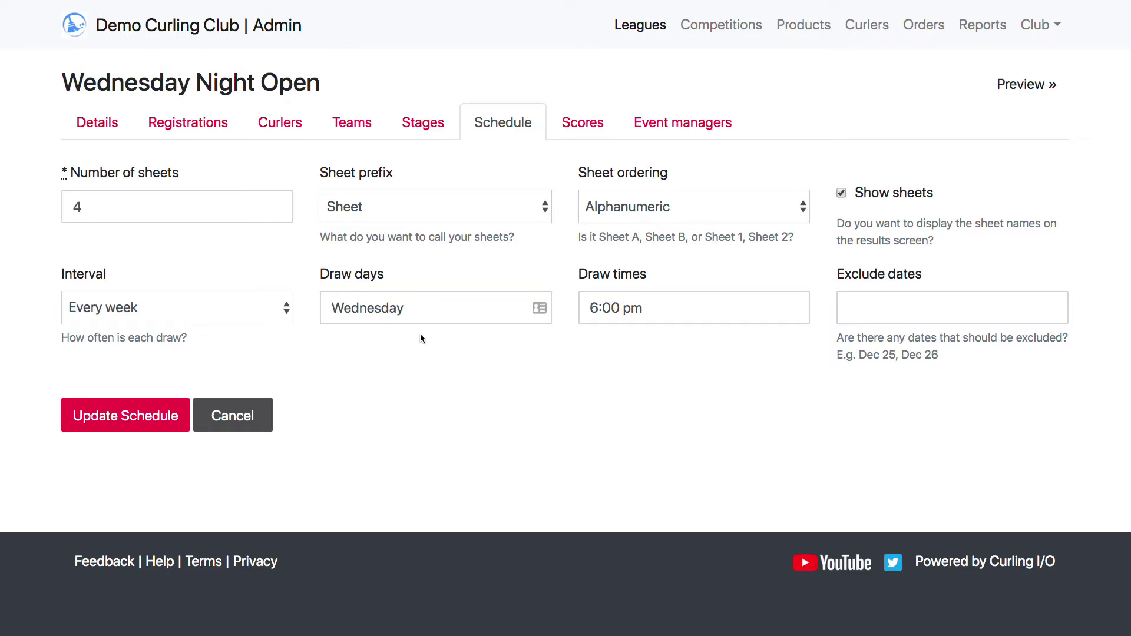
click(416, 309)
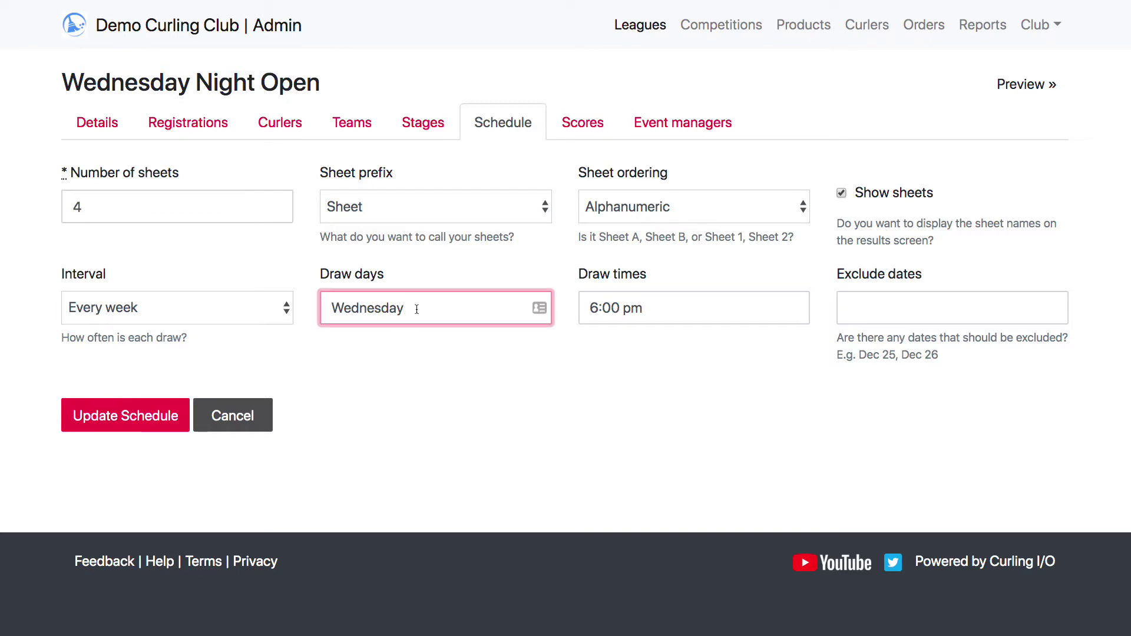
text(, Friday)
key(BackSpace)
key(BackSpace)
key(BackSpace)
key(BackSpace)
key(BackSpace)
key(BackSpace)
key(BackSpace)
key(BackSpace)
key(Tab)
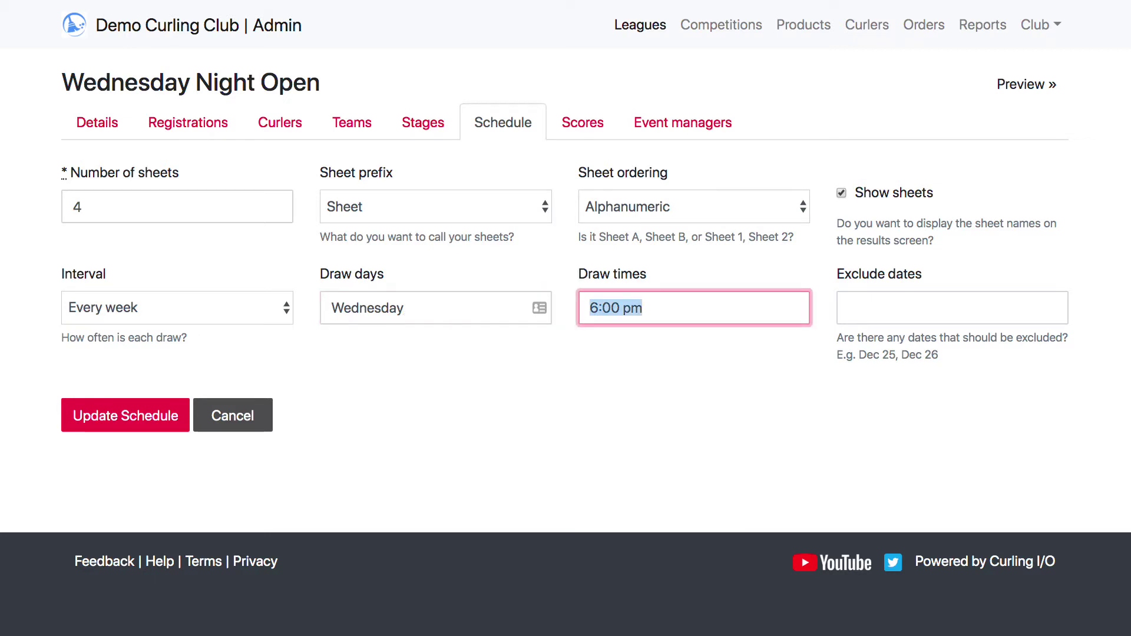
Leave the draw time at 6:00 pm only, dropping an added 8:00pm.
click(643, 308)
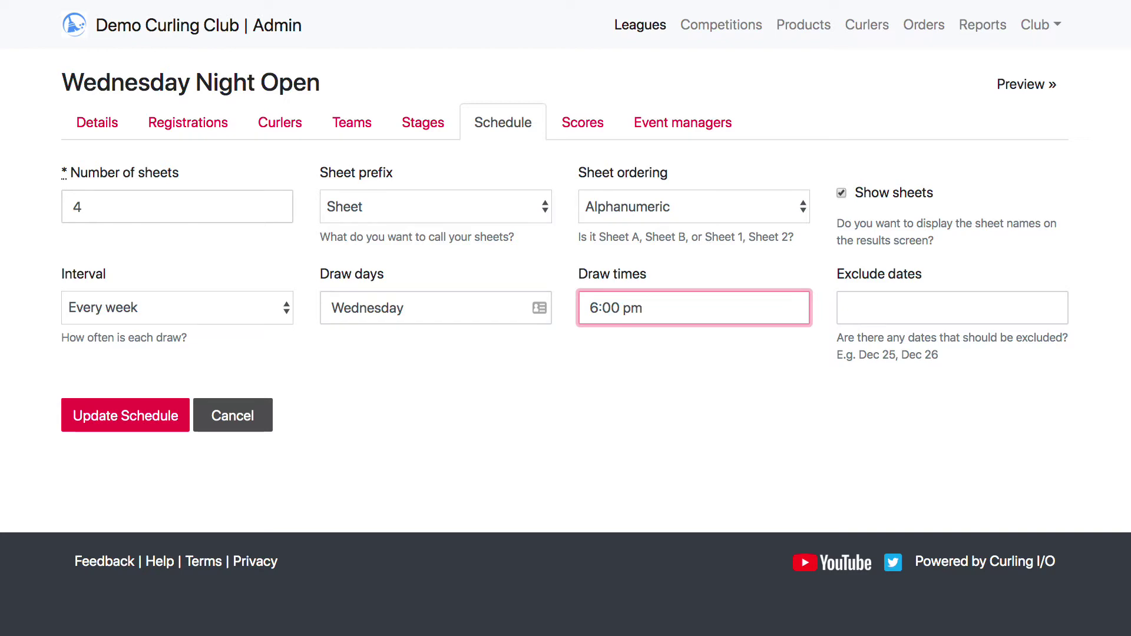
text(, 8:00pm)
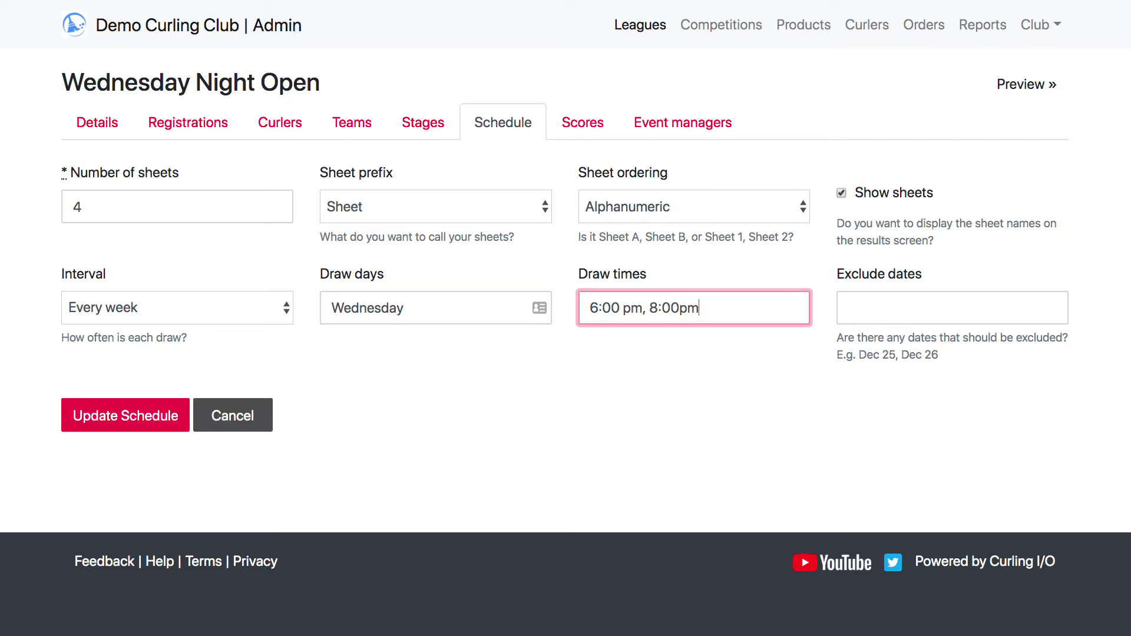
key(BackSpace)
key(BackSpace)
key(BackSpace)
key(BackSpace)
key(BackSpace)
key(BackSpace)
key(BackSpace)
key(BackSpace)
click(779, 388)
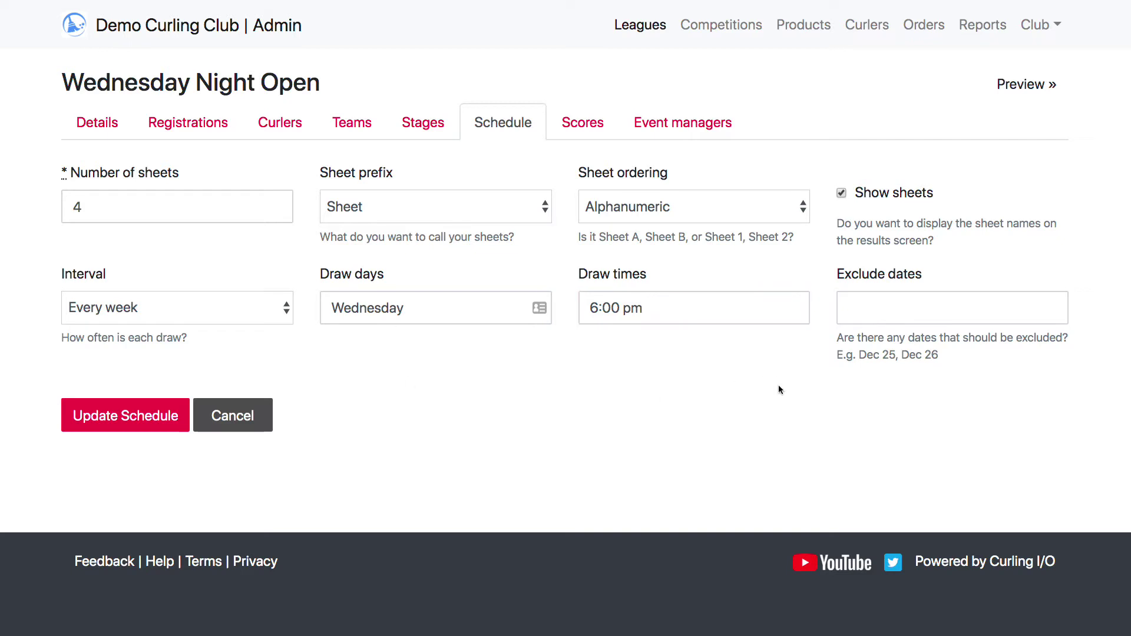
Exclude Dec 25 from the schedule and save the settings with Update Schedule.
click(926, 302)
text(Dec 25)
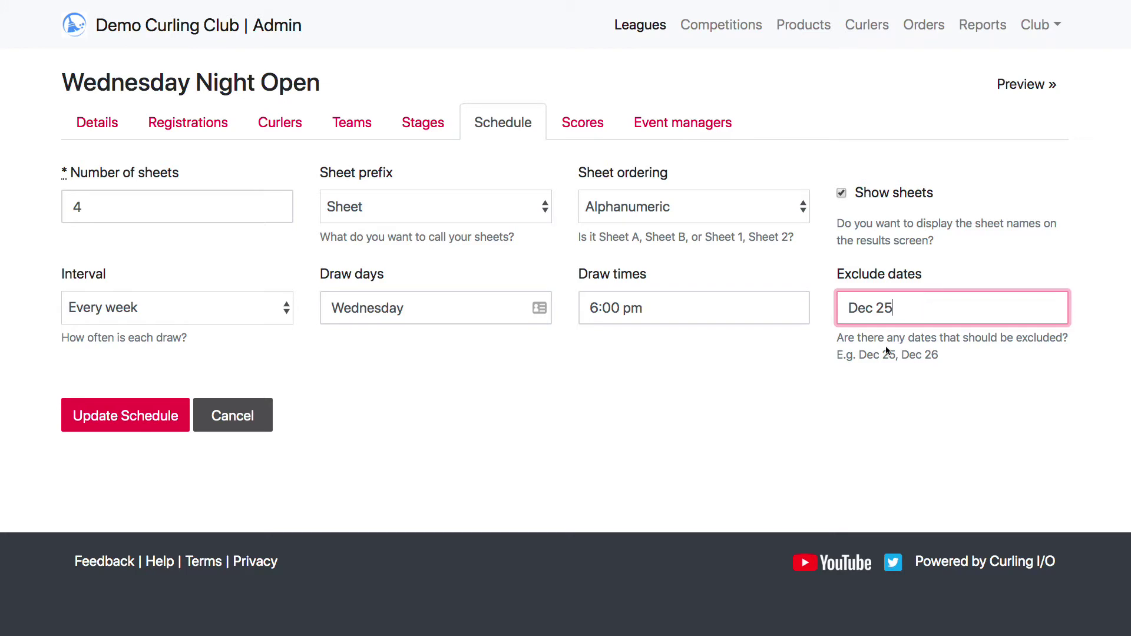
click(839, 392)
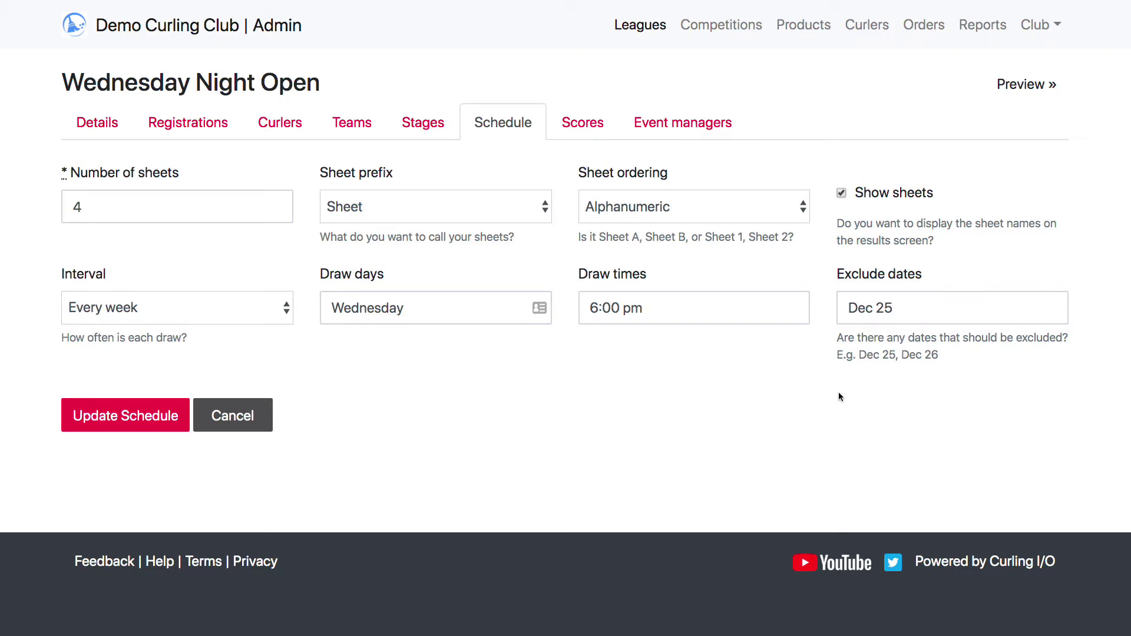
click(89, 417)
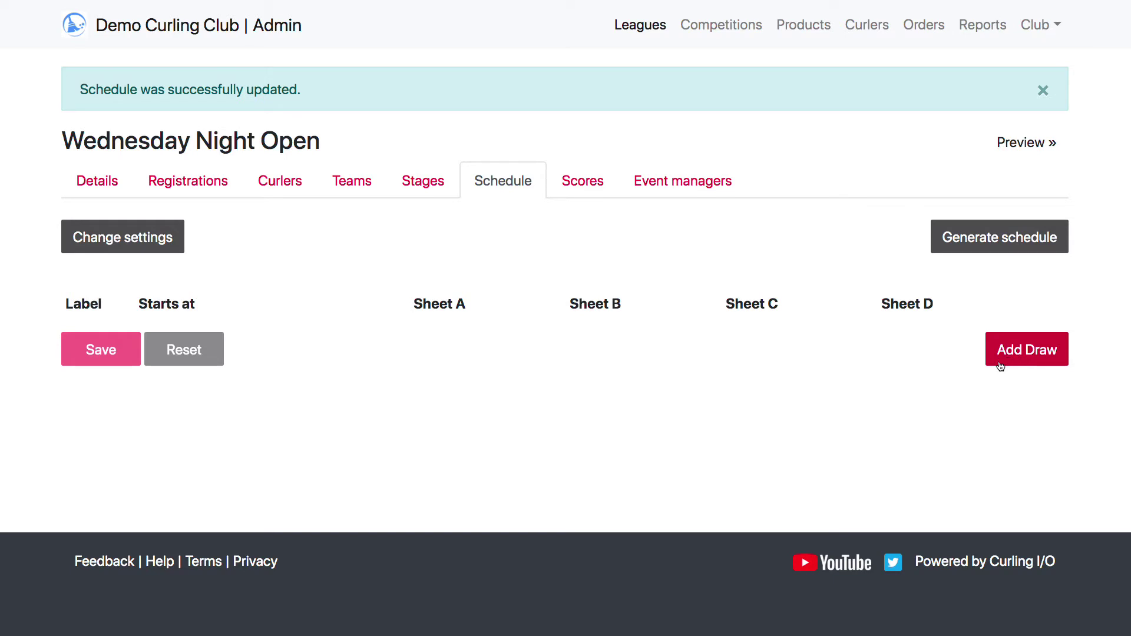
Generate the schedule and review the seven weekly draws, 2020-01-01 to 2020-02-12.
click(1016, 241)
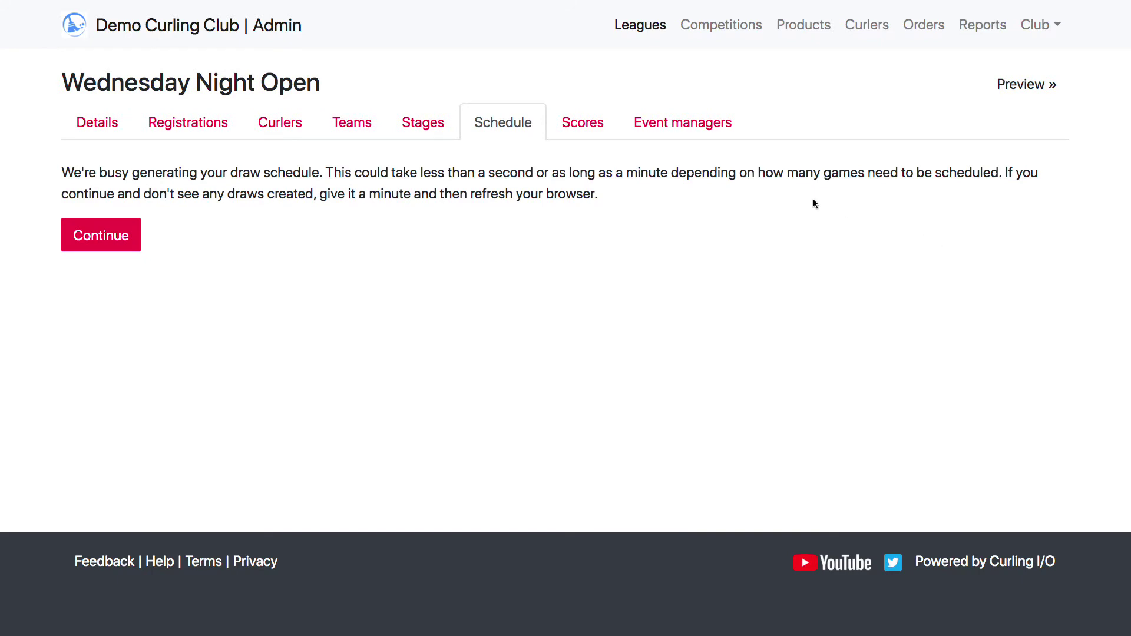
click(138, 240)
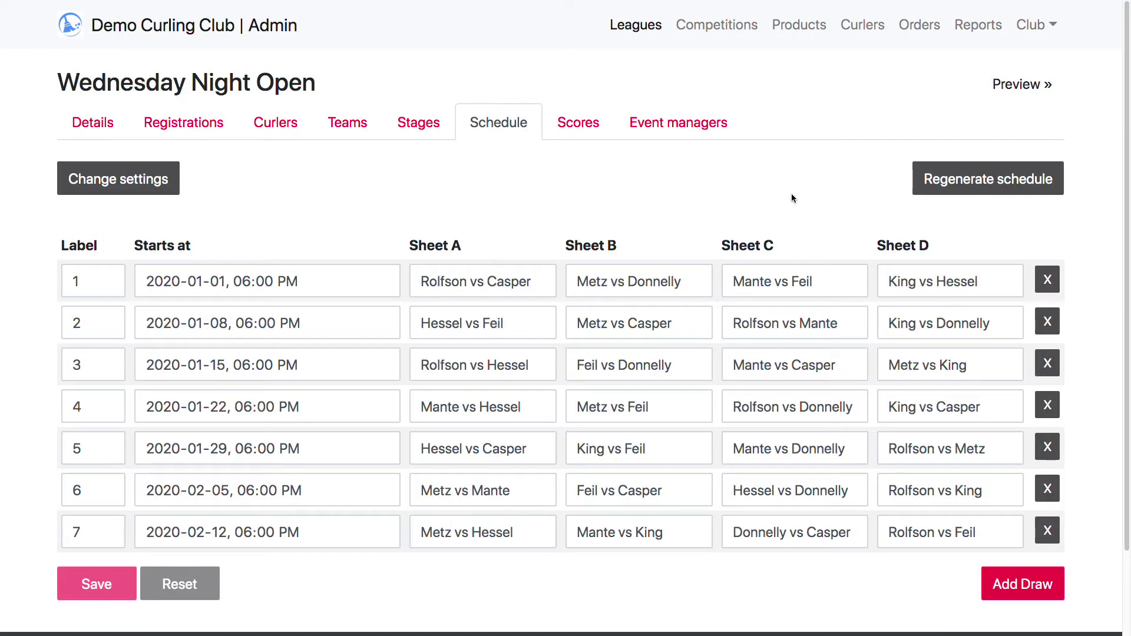
scroll(1090, 140, down, 2)
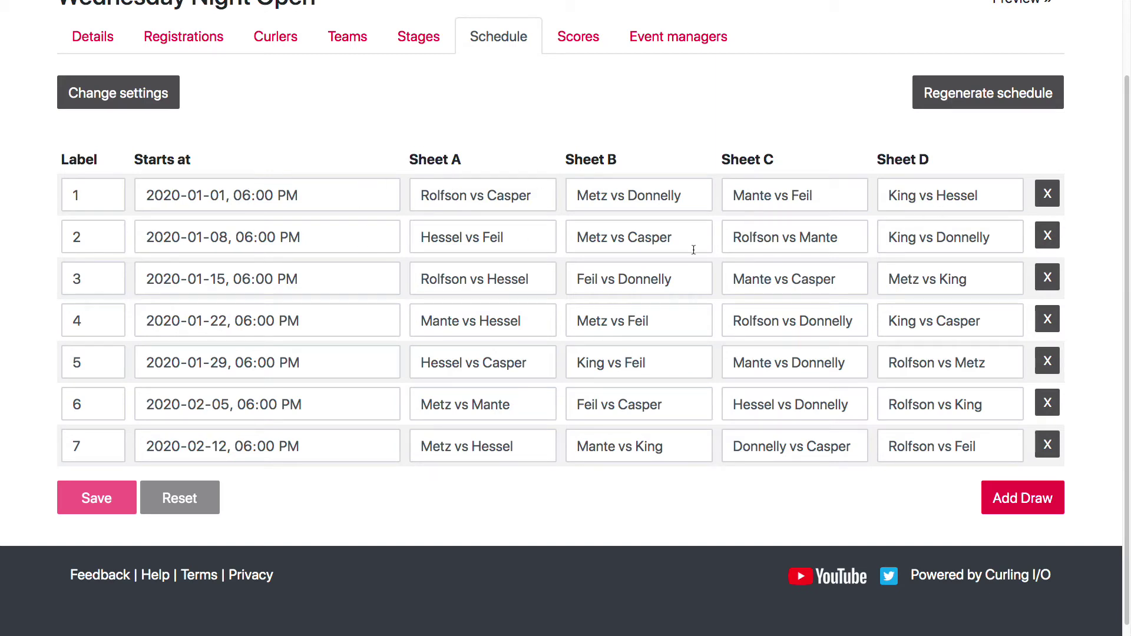
scroll(436, 182, up, 2)
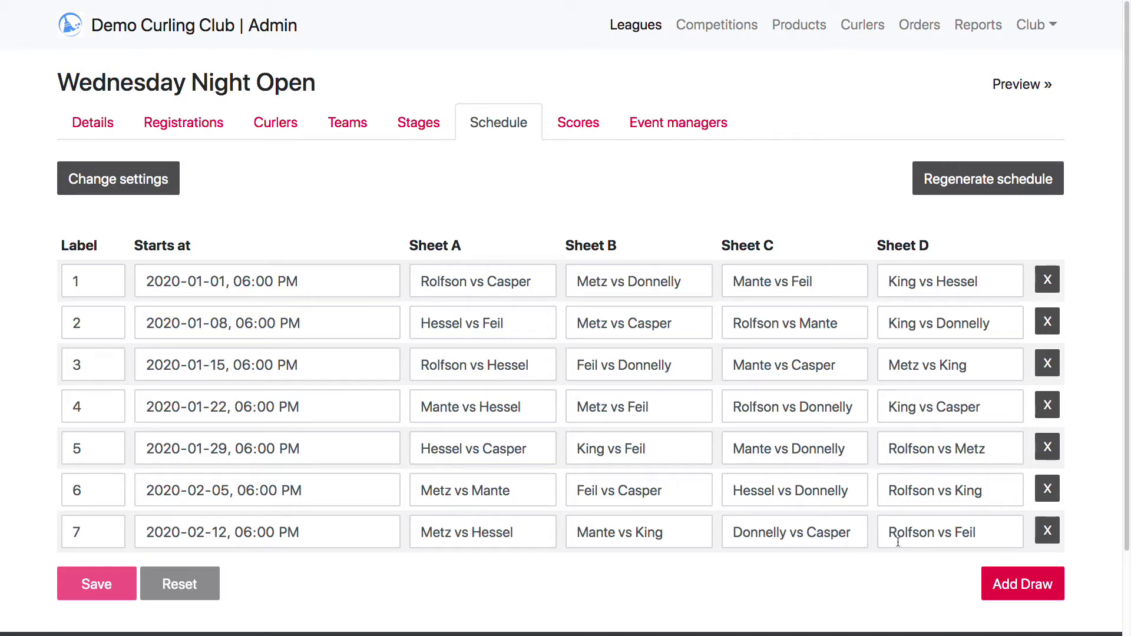
Clear all four sheet games, Sheets A–D, of draw 6.
click(989, 493)
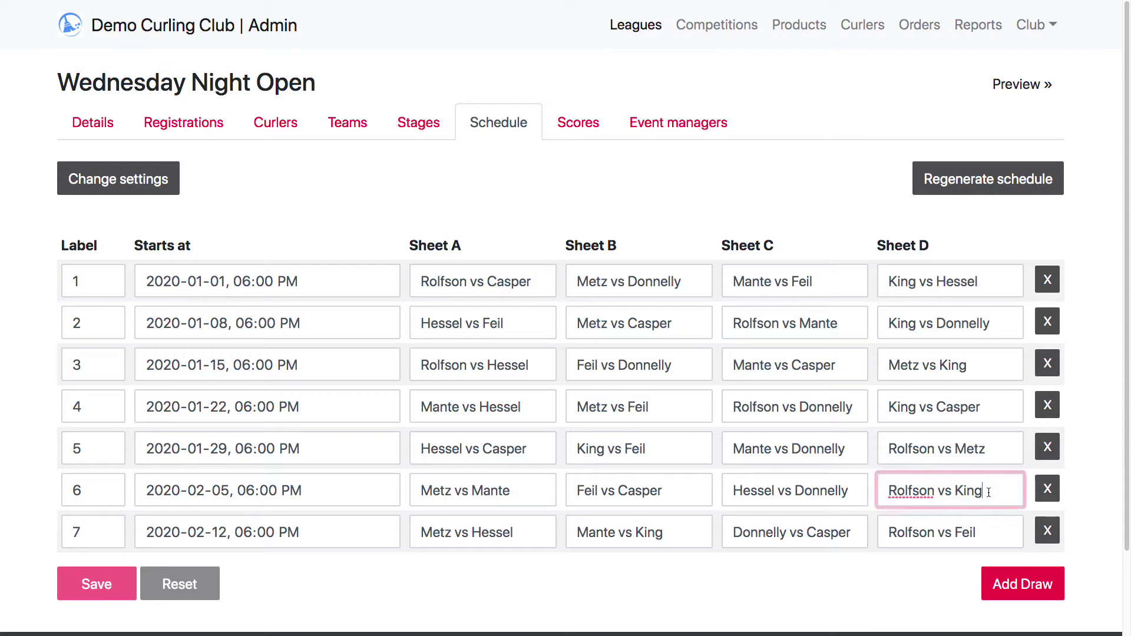
key(ctrl+a)
key(BackSpace)
key(shift+Tab)
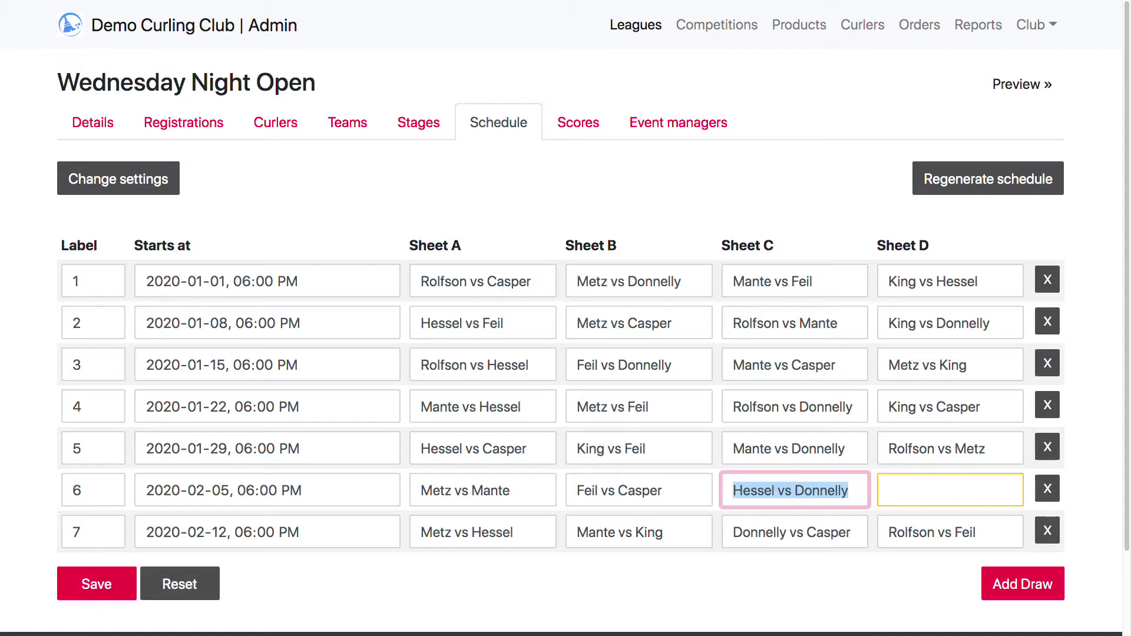
key(BackSpace)
key(shift+Tab)
key(BackSpace)
key(shift+Tab)
key(BackSpace)
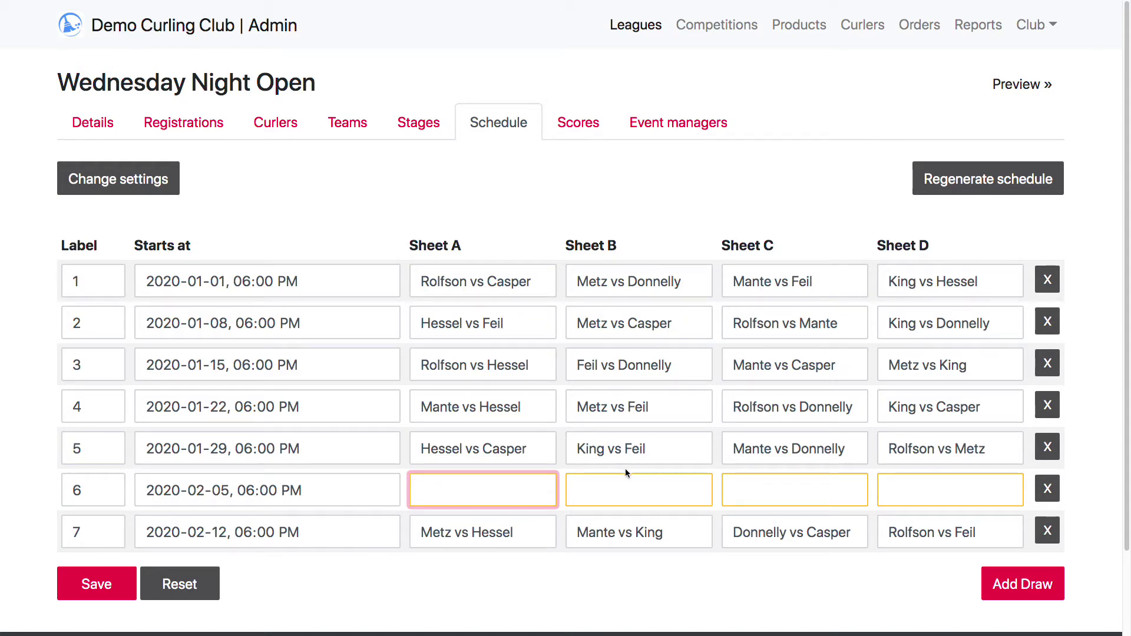
Set draw 6 to Metz–Mante, Rolfson–King, Feil–Casper, Hessel–Donnelly, save, and delete draw 7.
click(608, 488)
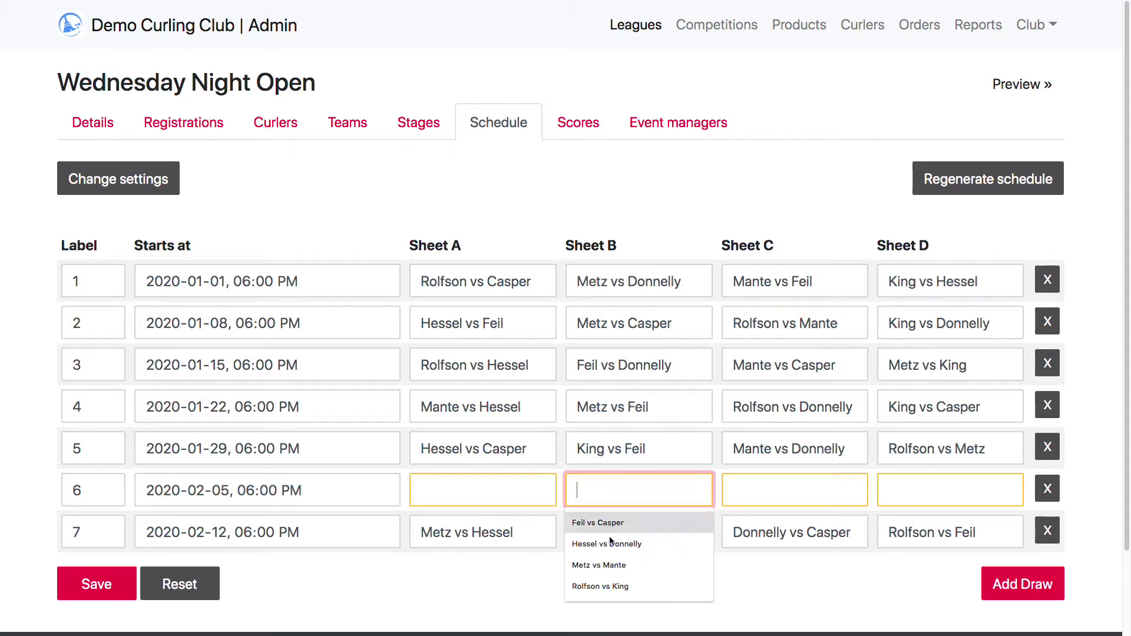
click(615, 587)
click(500, 485)
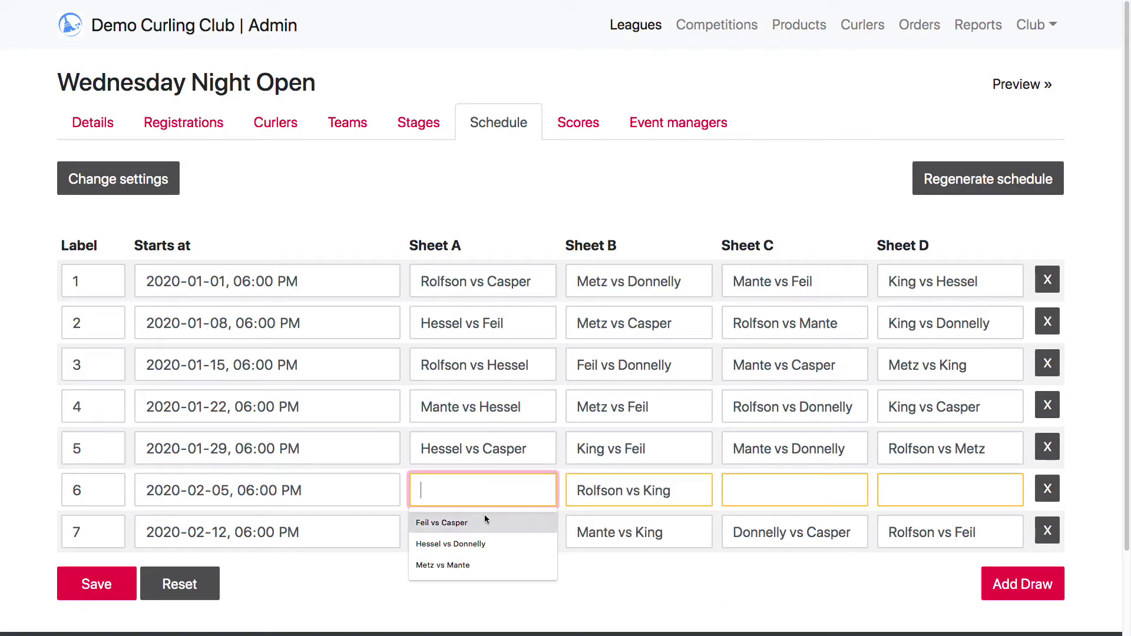
click(468, 566)
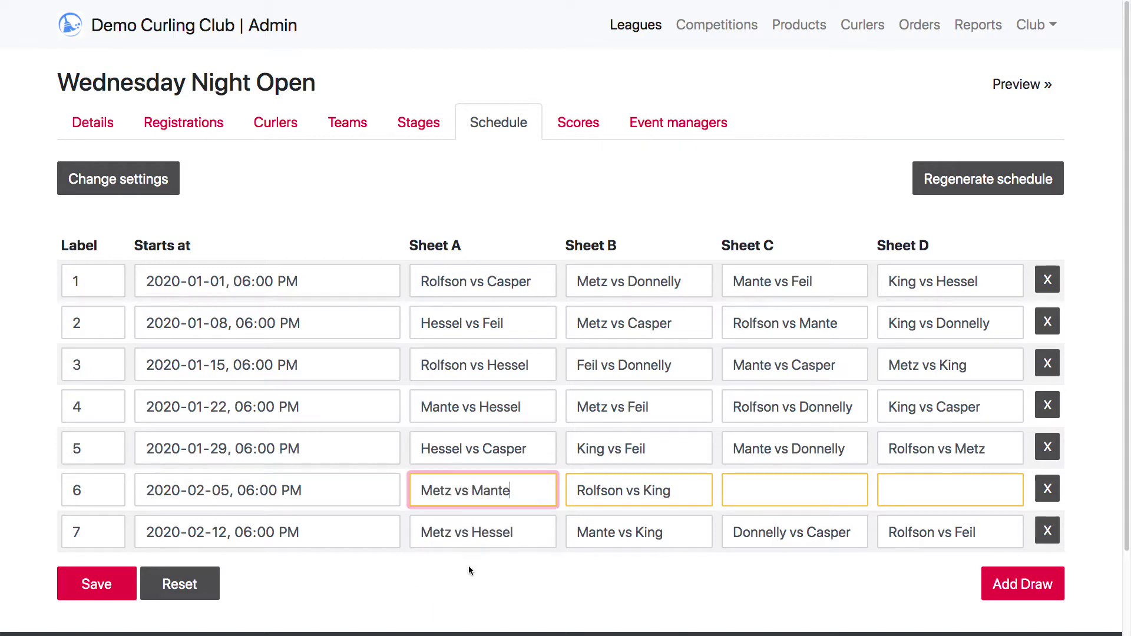
click(780, 487)
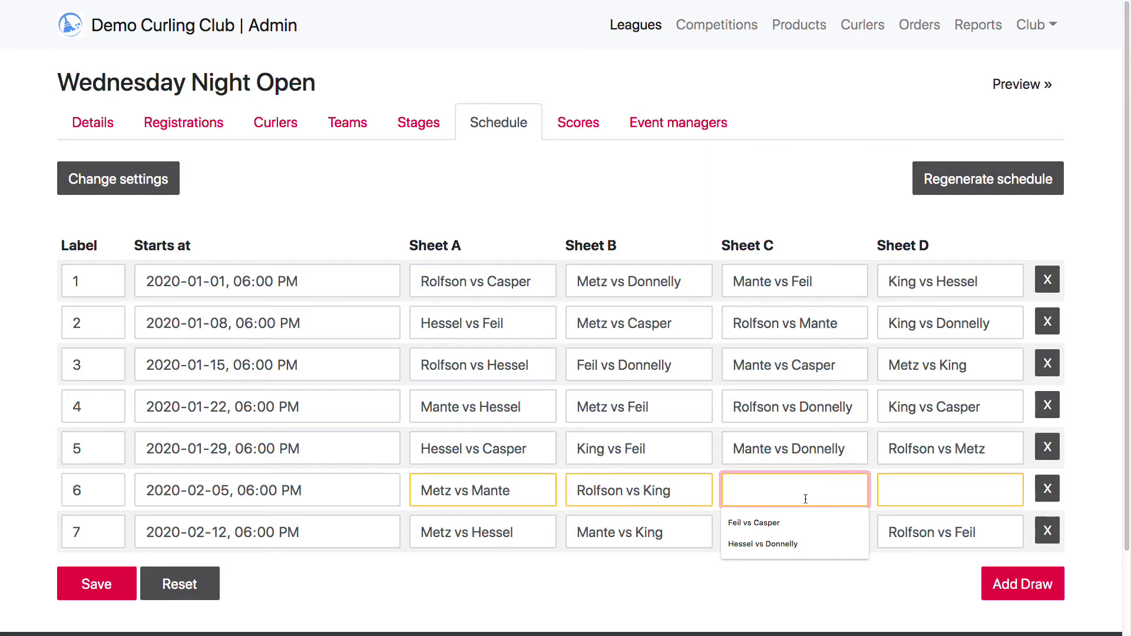
click(788, 522)
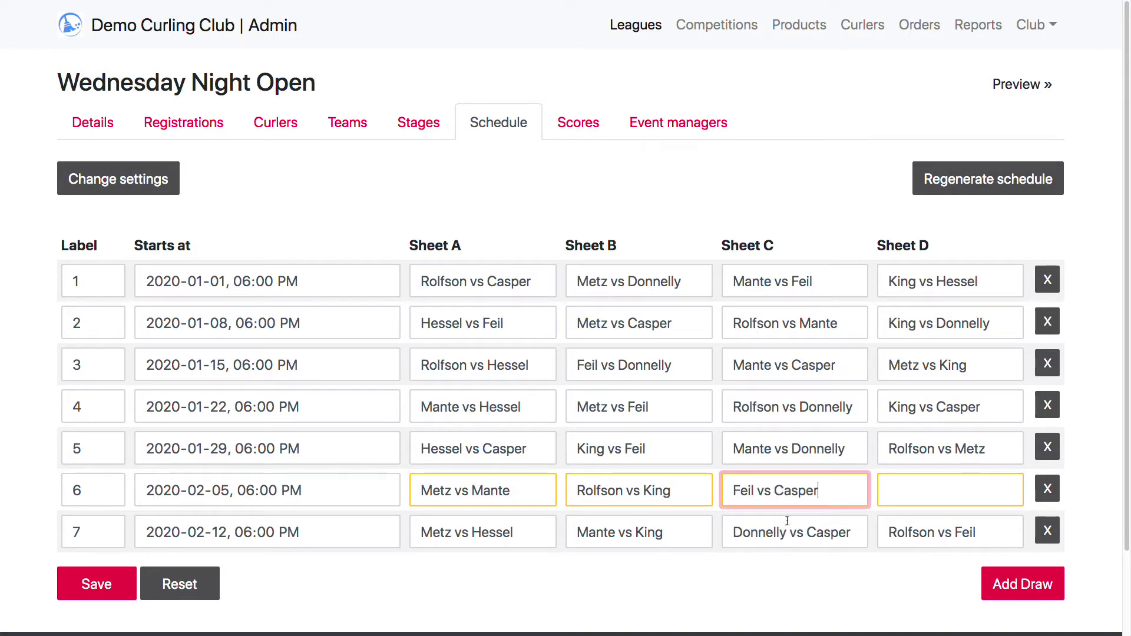
click(927, 489)
click(928, 525)
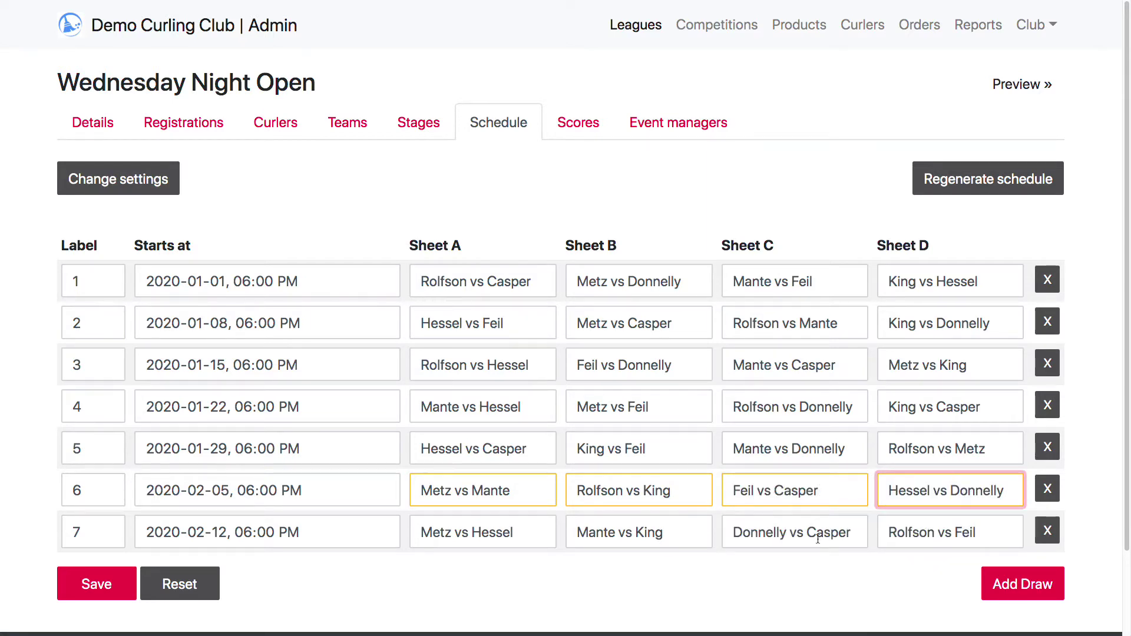
click(718, 589)
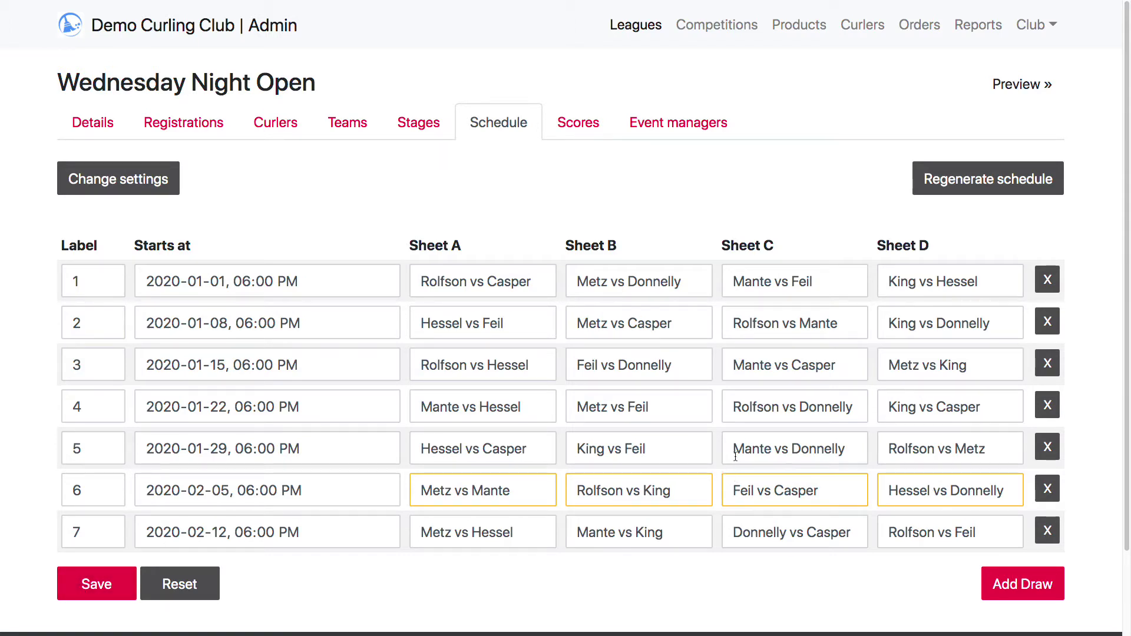
click(116, 584)
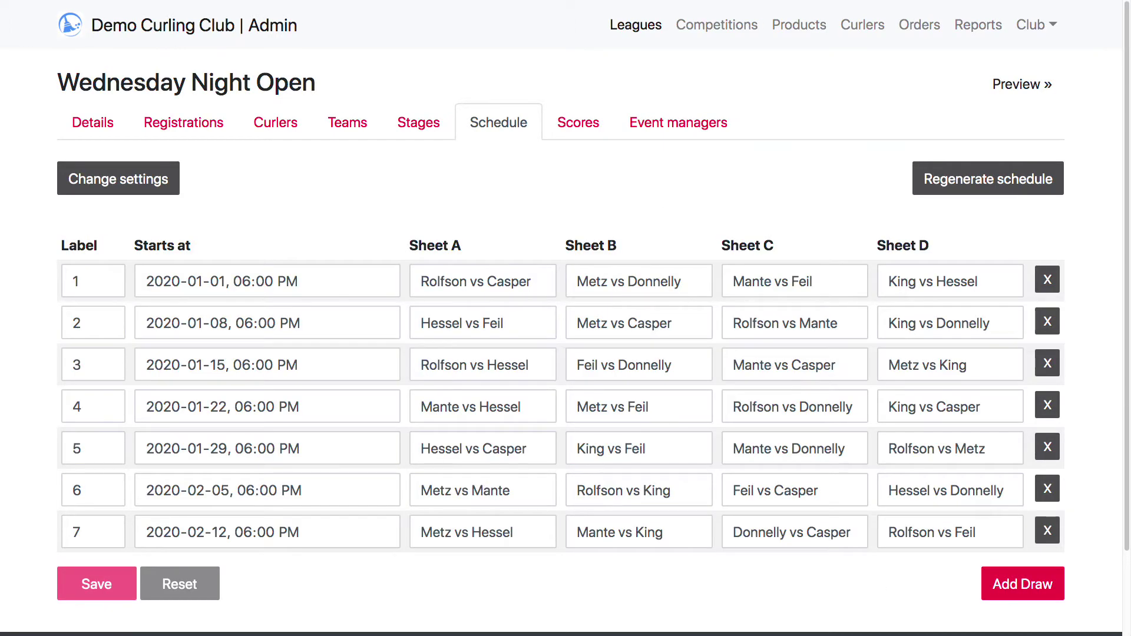
click(1048, 531)
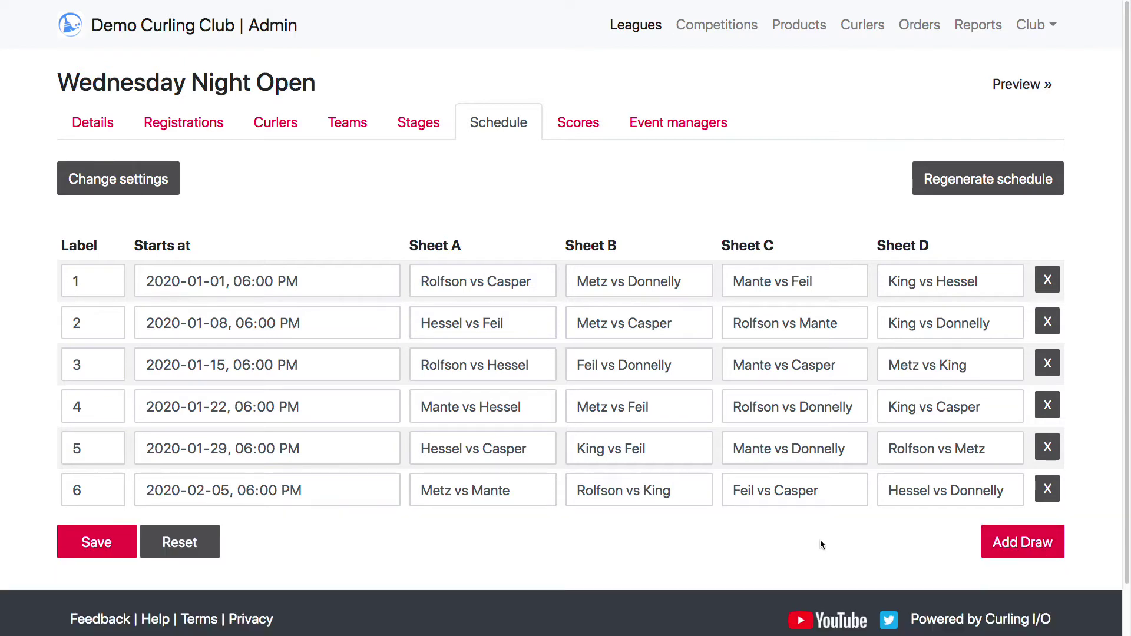
Add a new draw dated 2020-02-12 and save the schedule.
click(1018, 547)
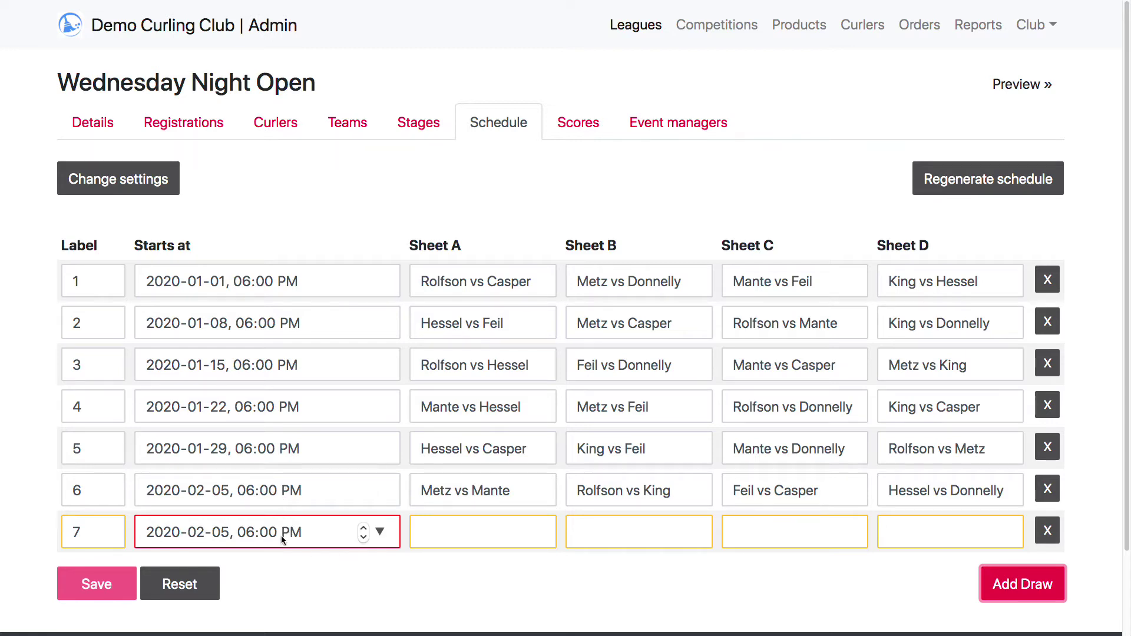
click(379, 532)
key(Down)
key(Return)
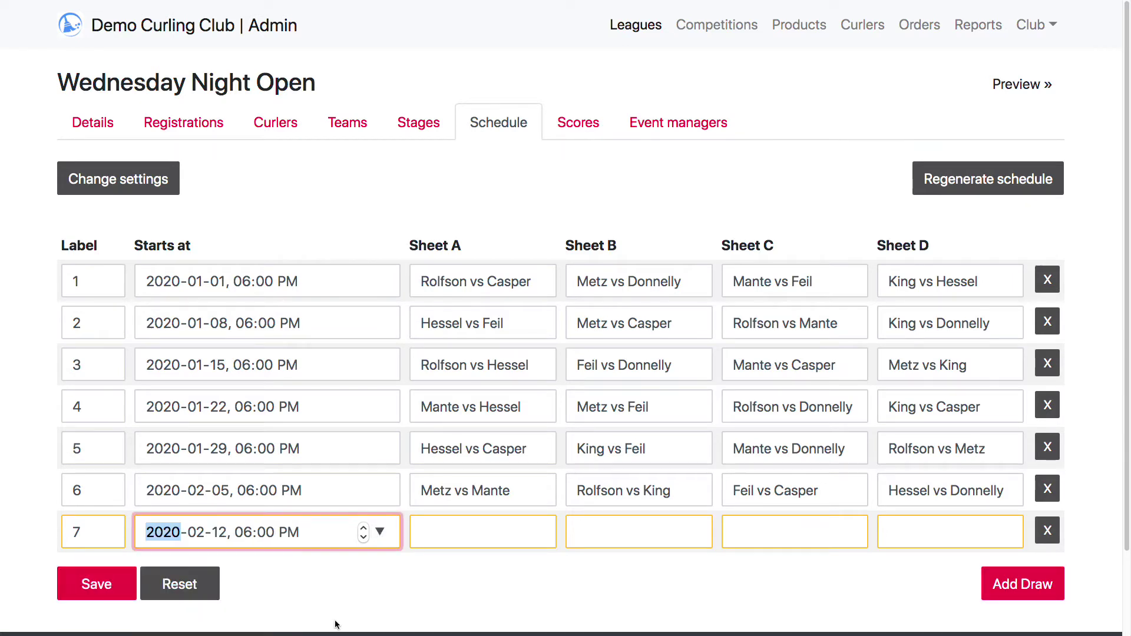
click(368, 582)
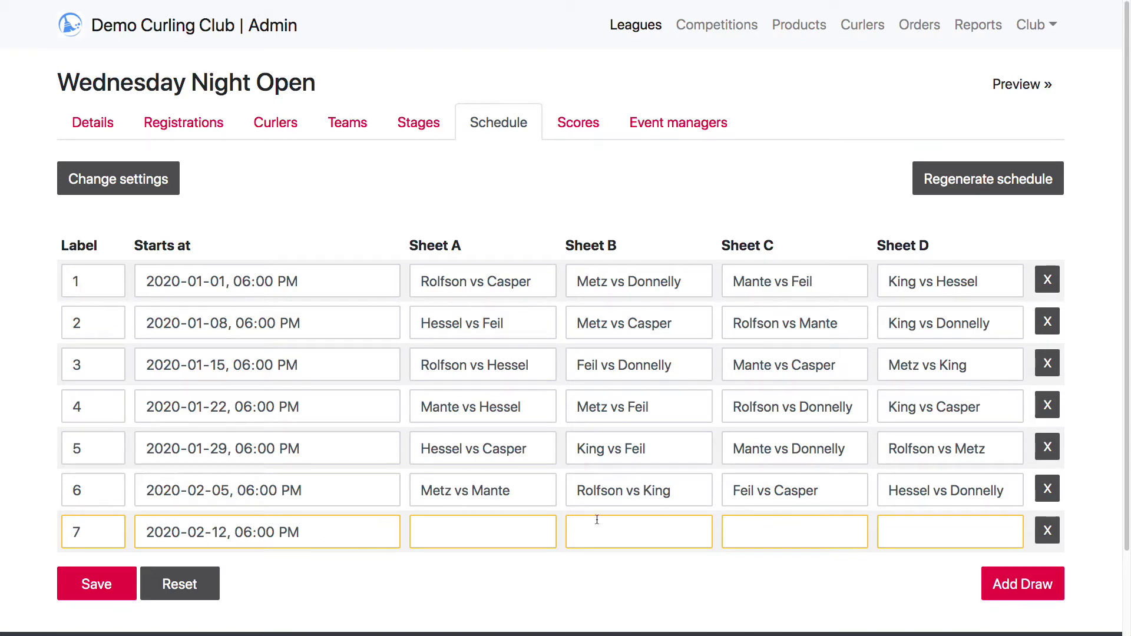
click(96, 584)
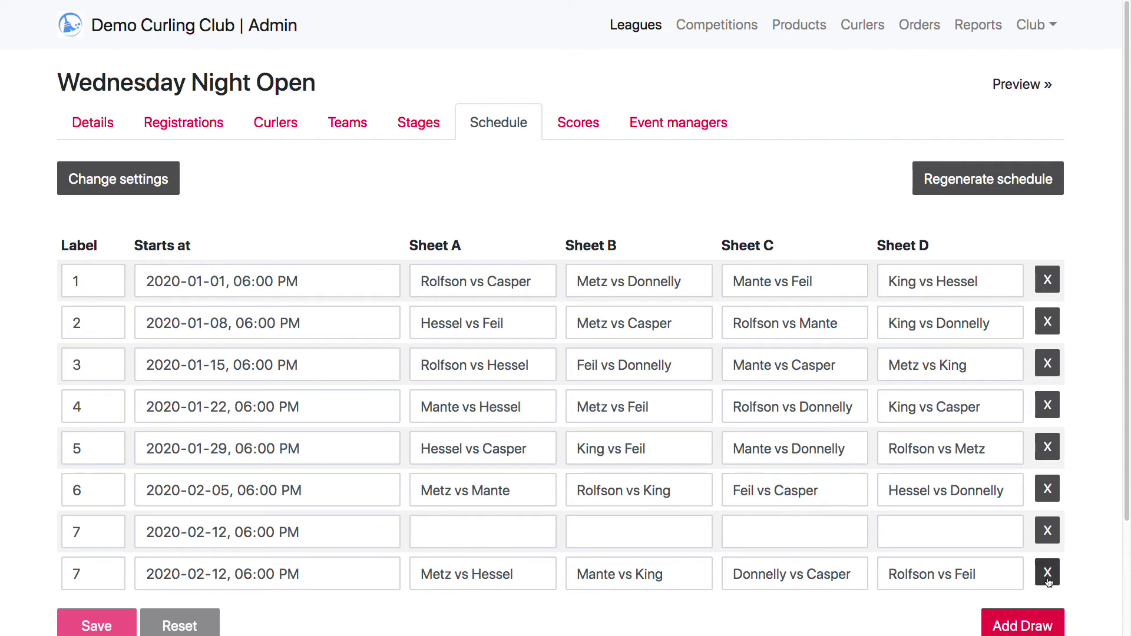
Remove the duplicate row and fill draw 7: Donnelly–Casper, Mante–King, Metz–Hessel, Rolfson–Feil.
click(1048, 581)
click(483, 539)
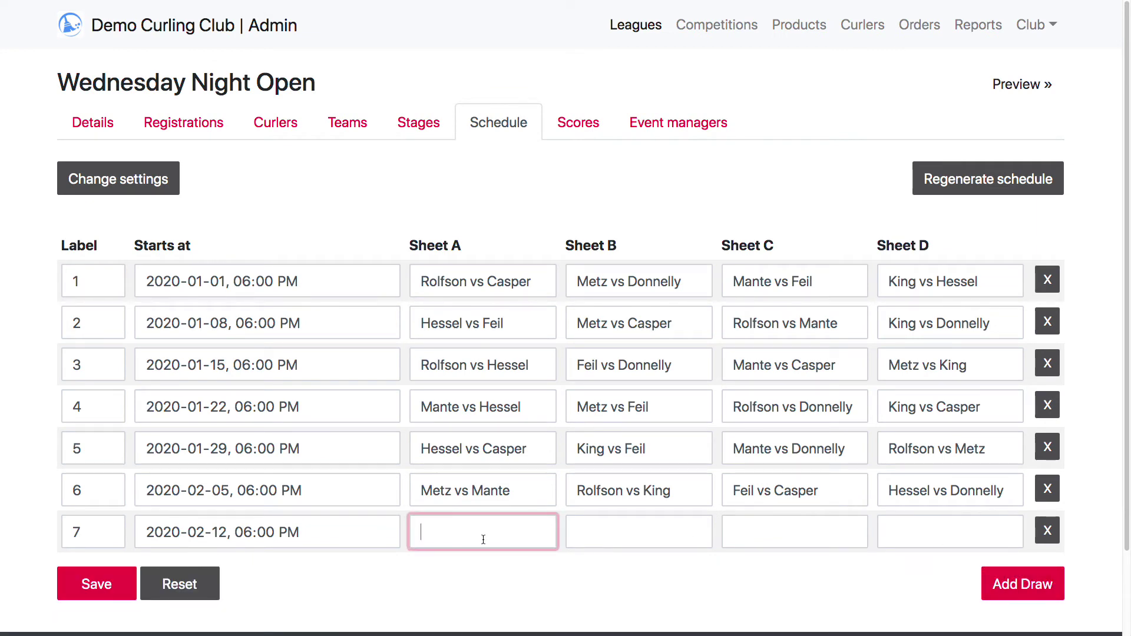
text(a)
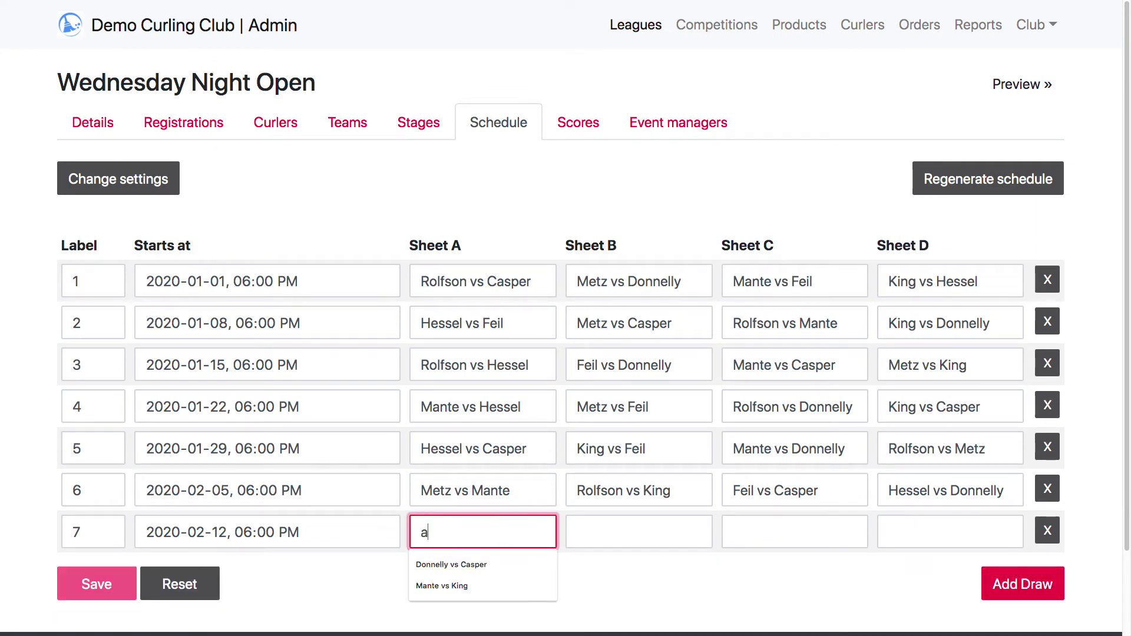
click(474, 563)
click(638, 557)
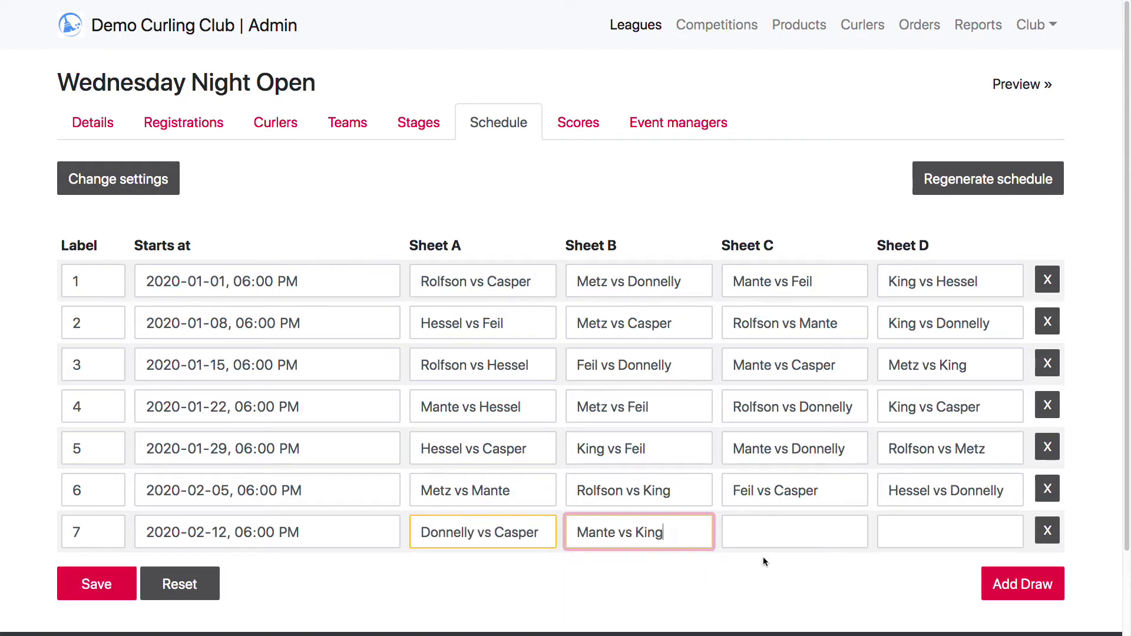
click(804, 522)
click(797, 564)
click(909, 536)
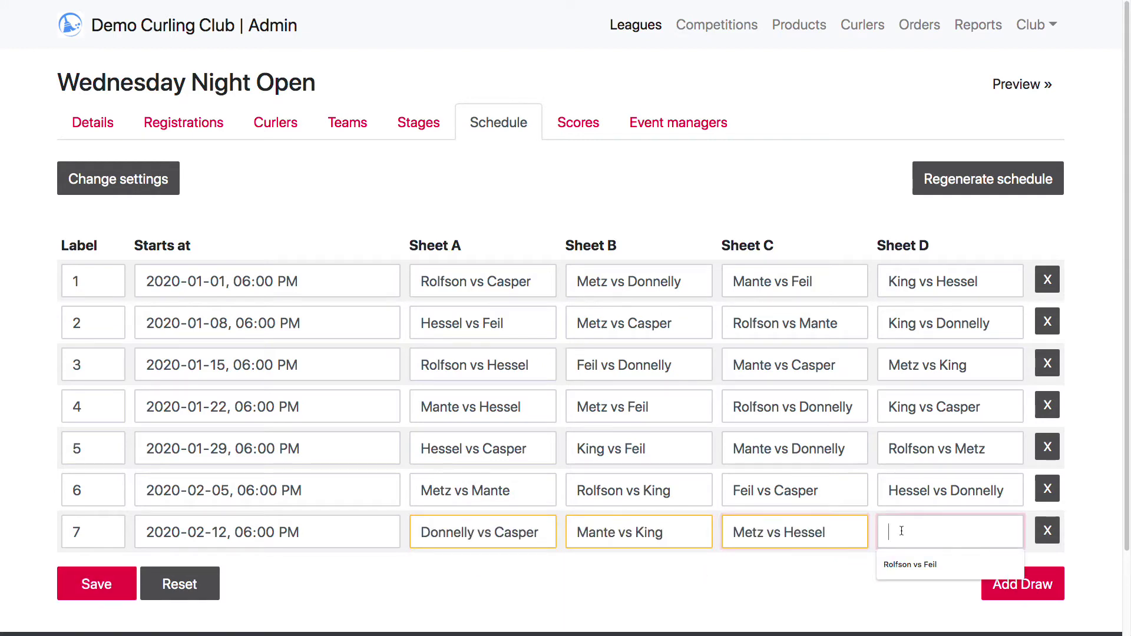
click(925, 564)
click(916, 572)
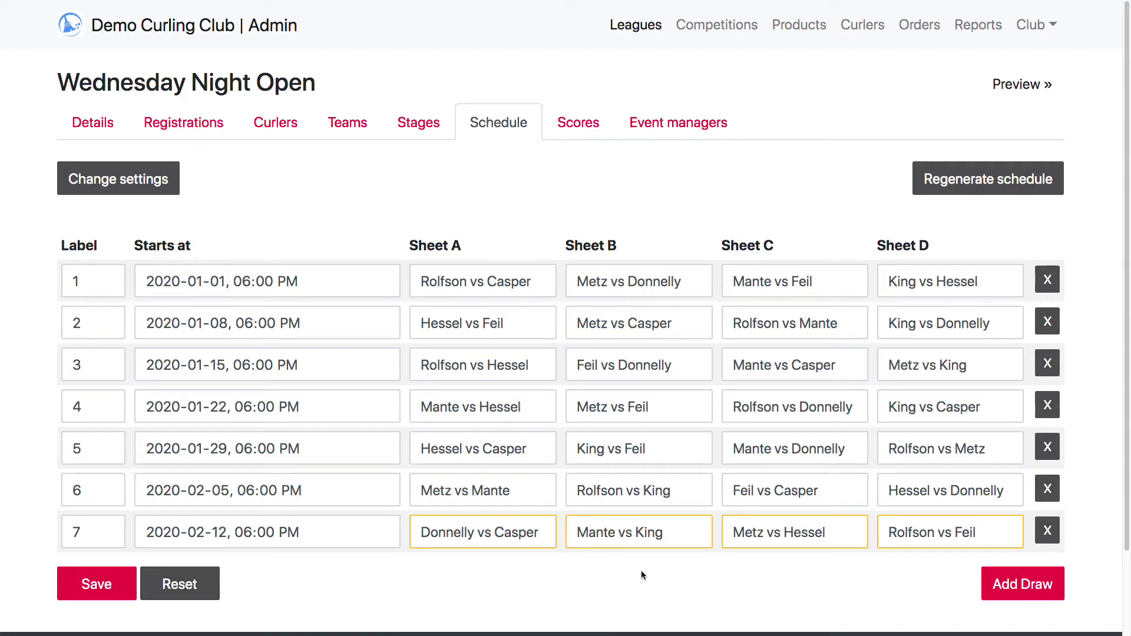
Delete draws 7 and 6, then add a new draw dated February 5, 2020.
click(1054, 530)
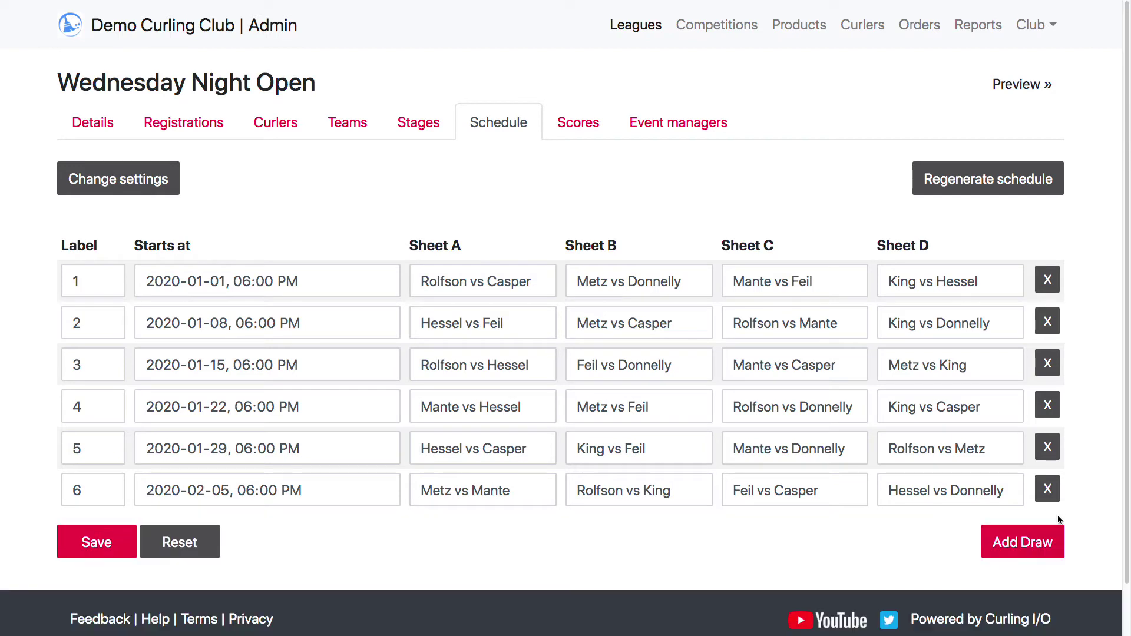
click(1054, 490)
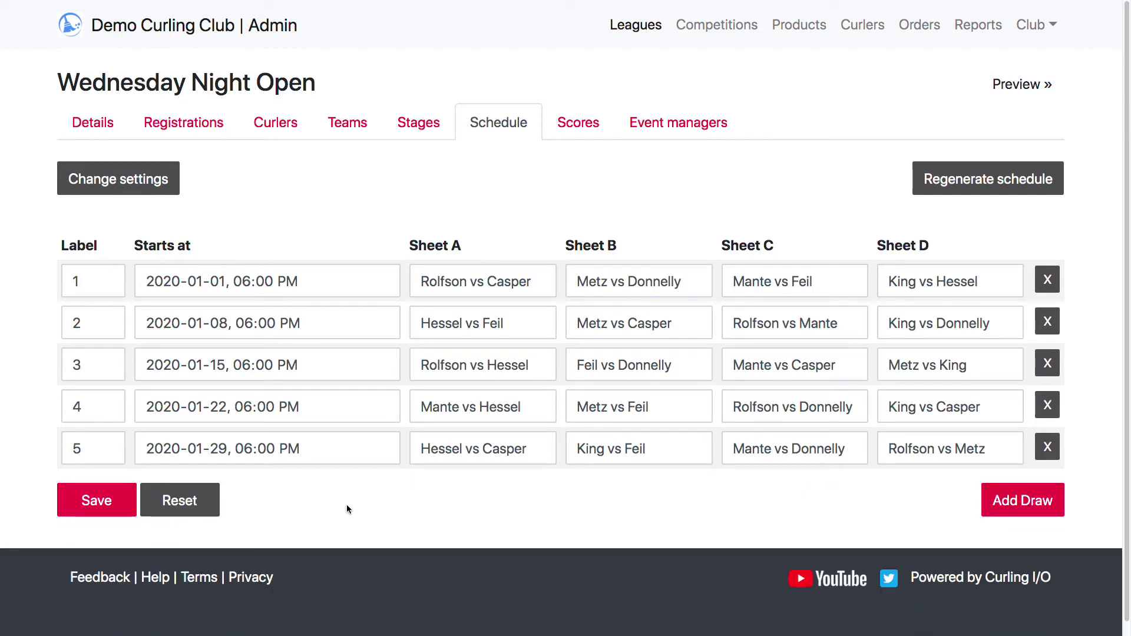
click(997, 510)
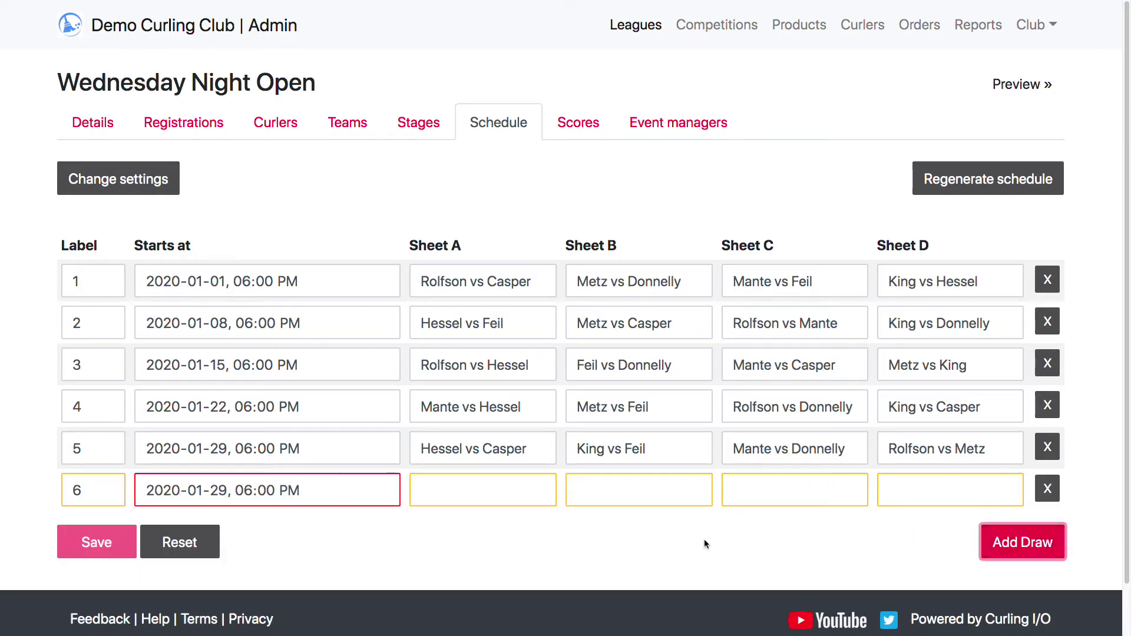
click(380, 489)
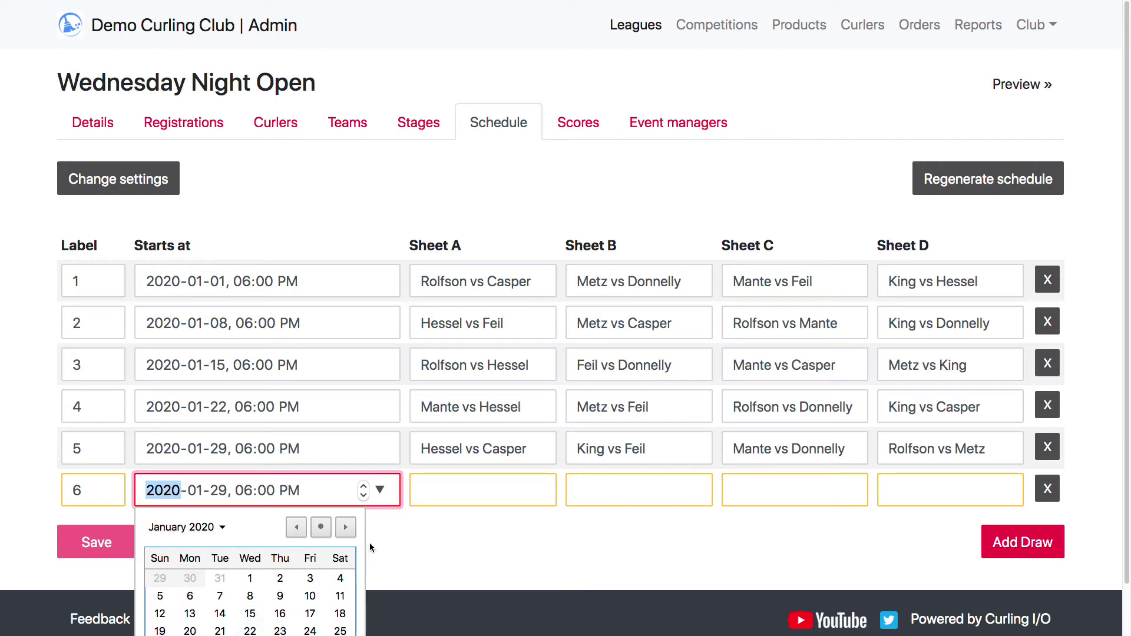
click(351, 528)
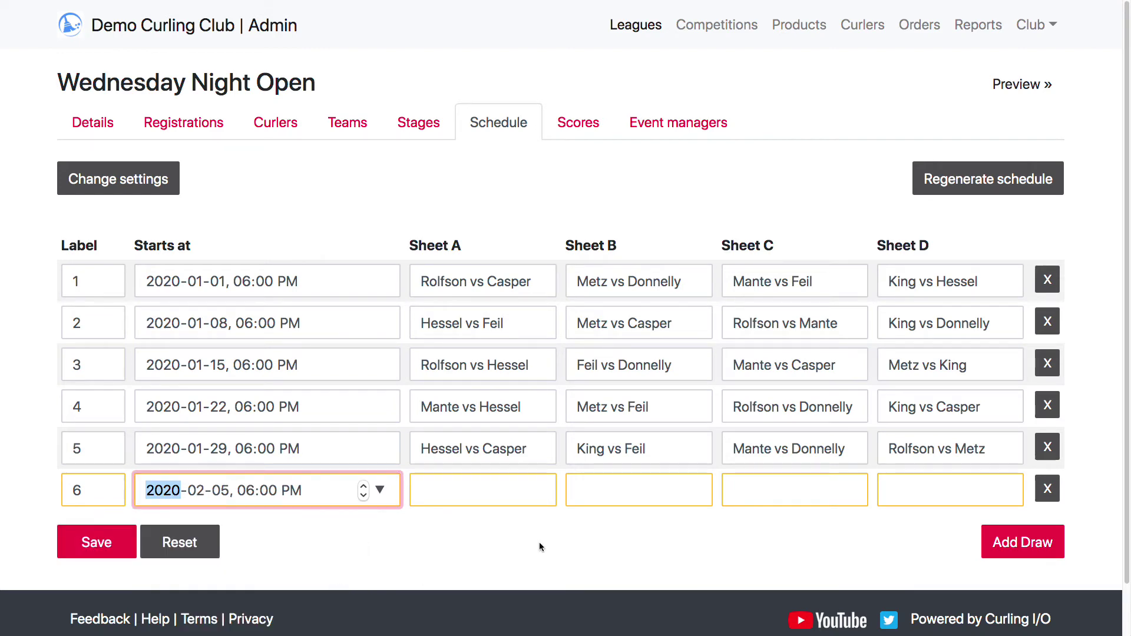
click(249, 598)
Try Hessel vs Donnelly and Metz vs Hessel on Sheets A and B, then clear them.
click(476, 481)
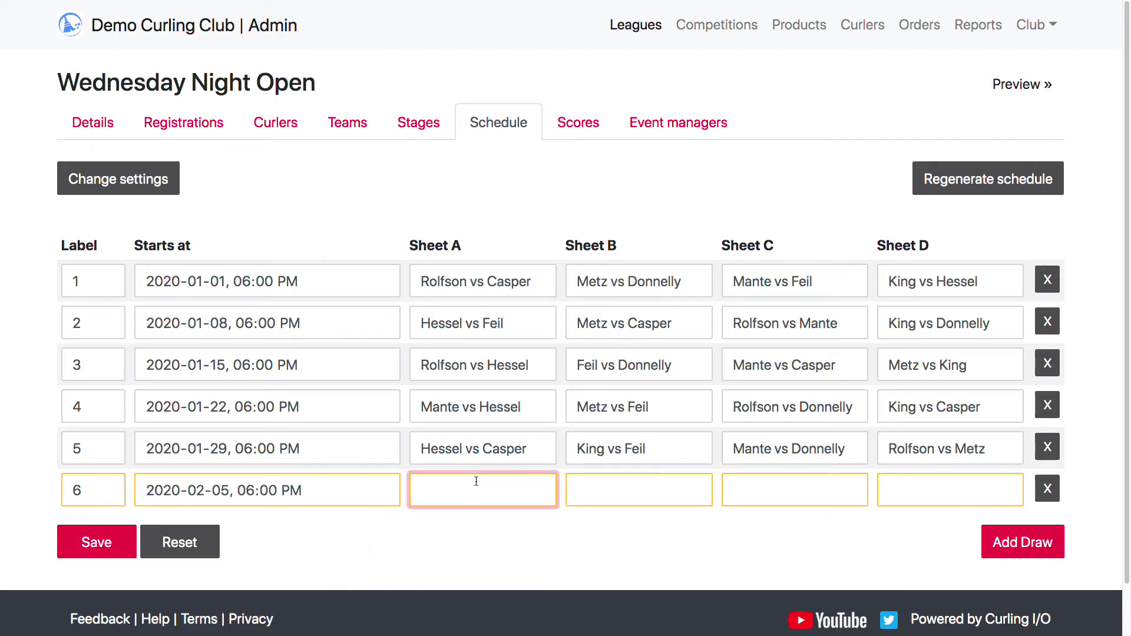
text(h)
click(485, 515)
click(646, 486)
text(h)
click(641, 521)
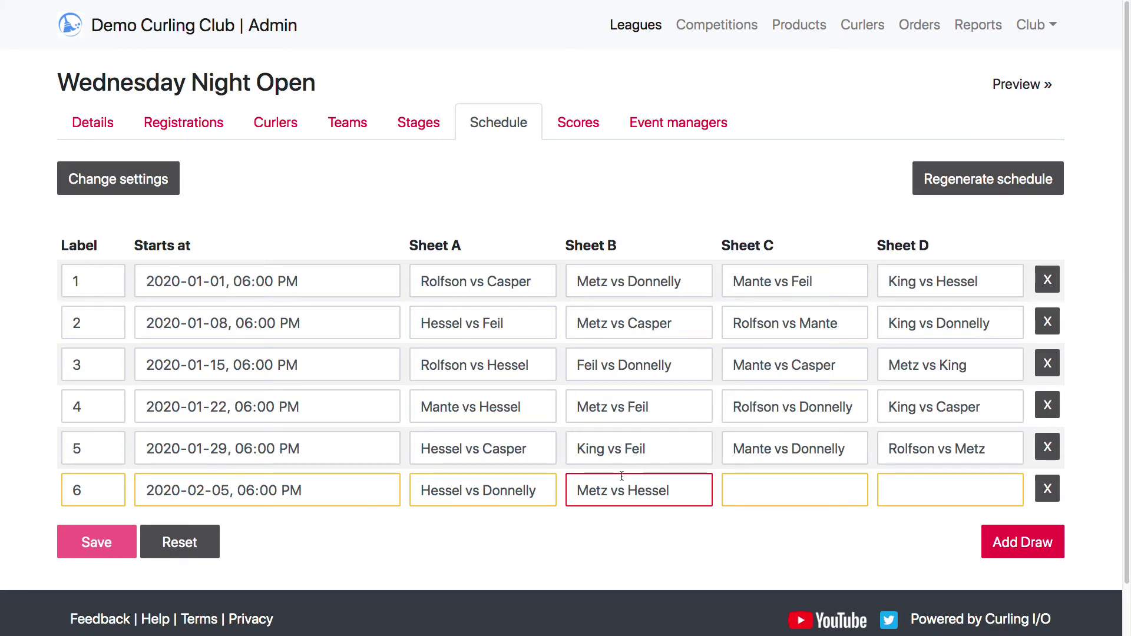
click(682, 491)
key(ctrl+a)
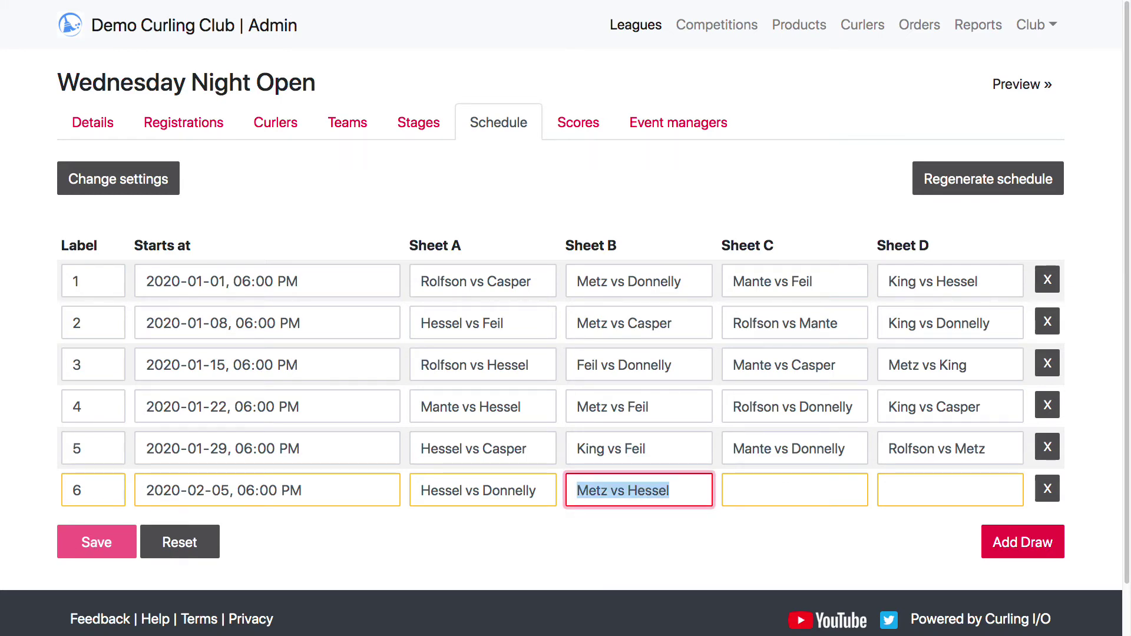
key(BackSpace)
key(shift+Tab)
key(BackSpace)
Pick Donnelly vs Casper, Mante vs King, Rolfson vs Feil and Feil vs Casper for Sheets A–D.
click(503, 490)
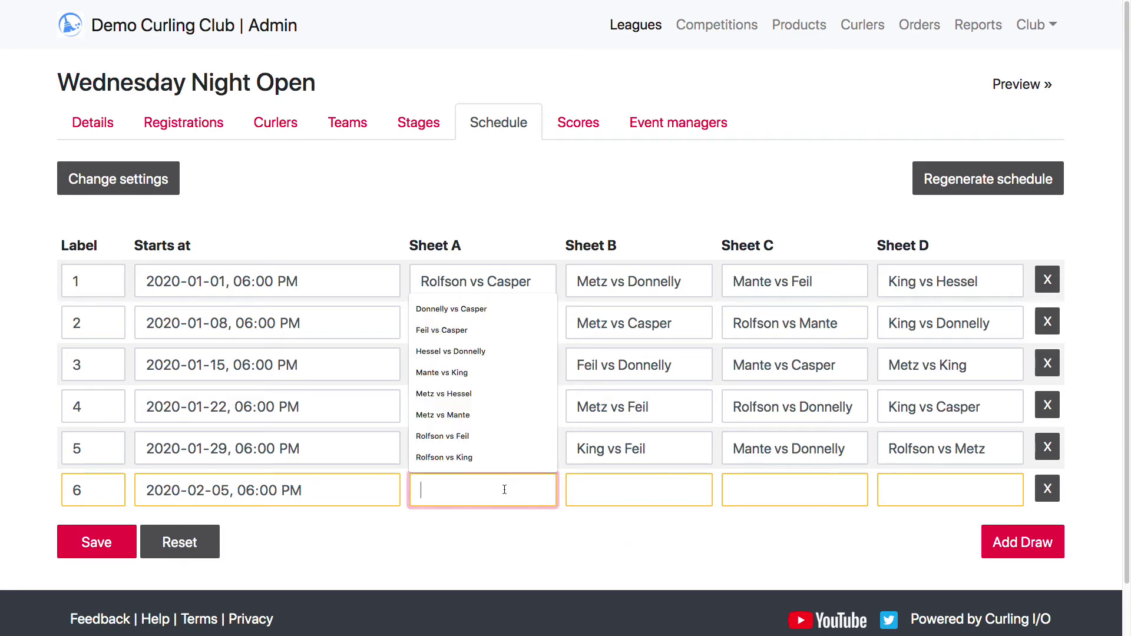
click(468, 309)
click(665, 489)
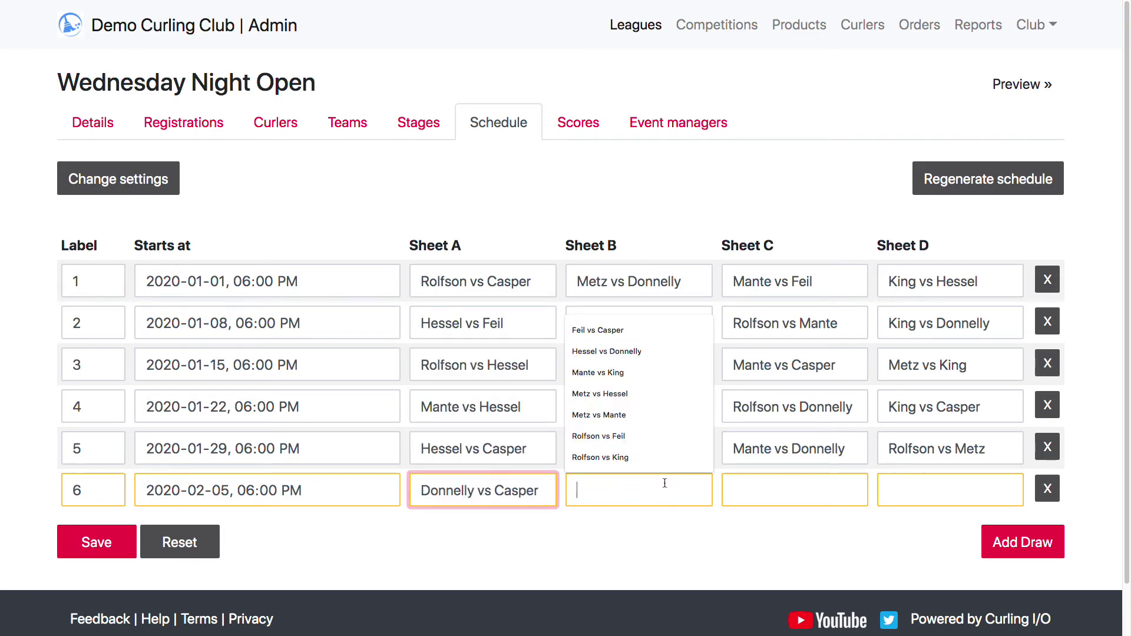
click(635, 369)
click(770, 484)
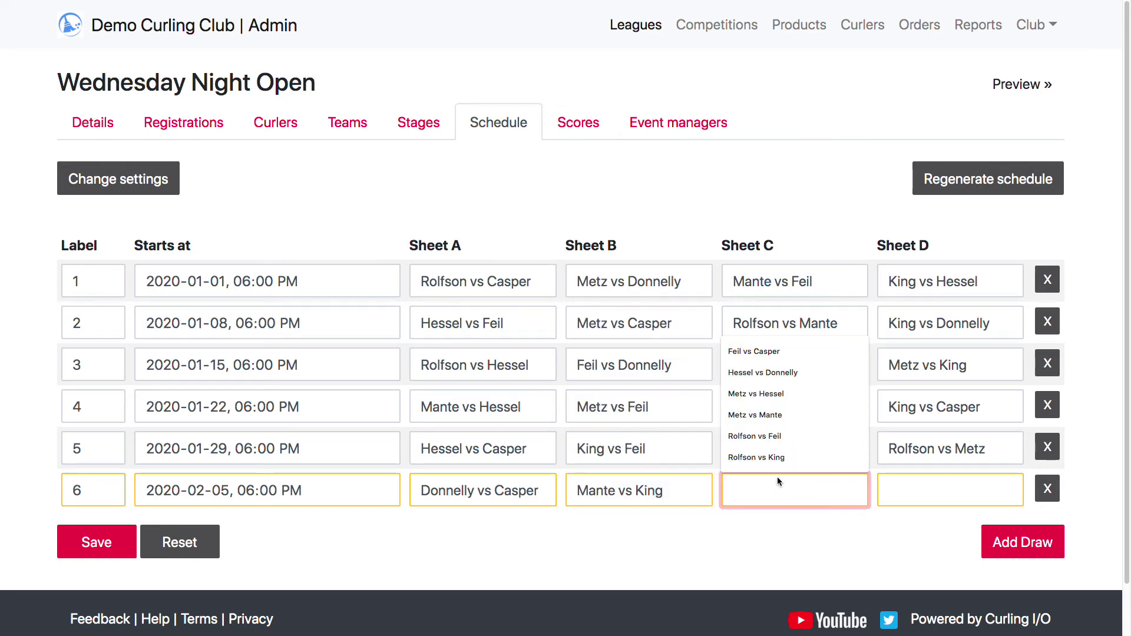
click(798, 436)
click(924, 491)
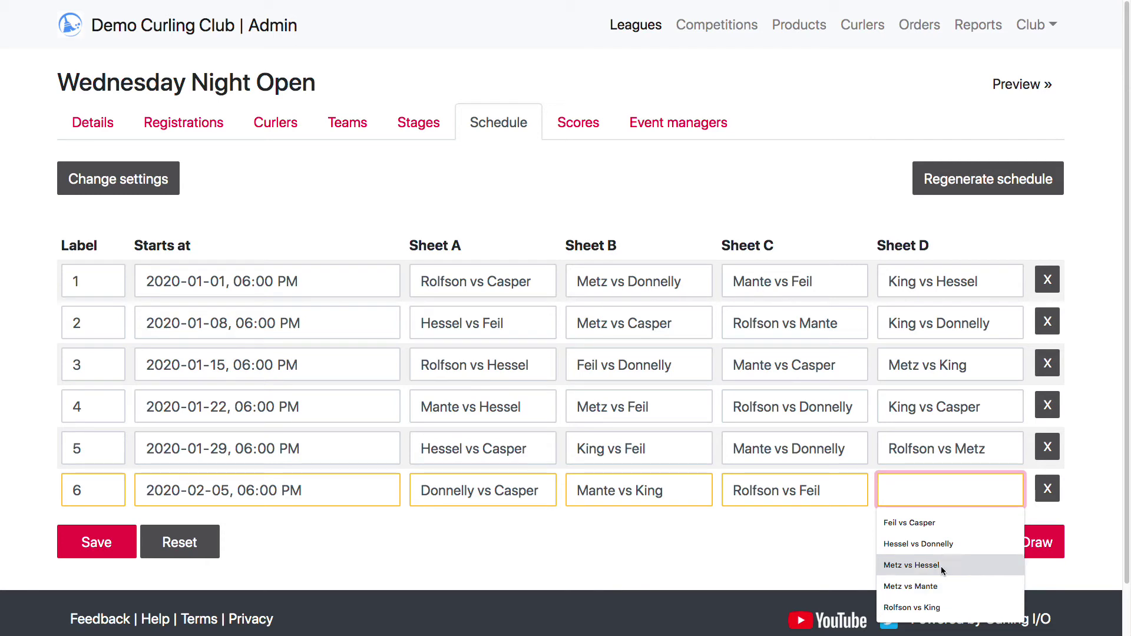
click(955, 524)
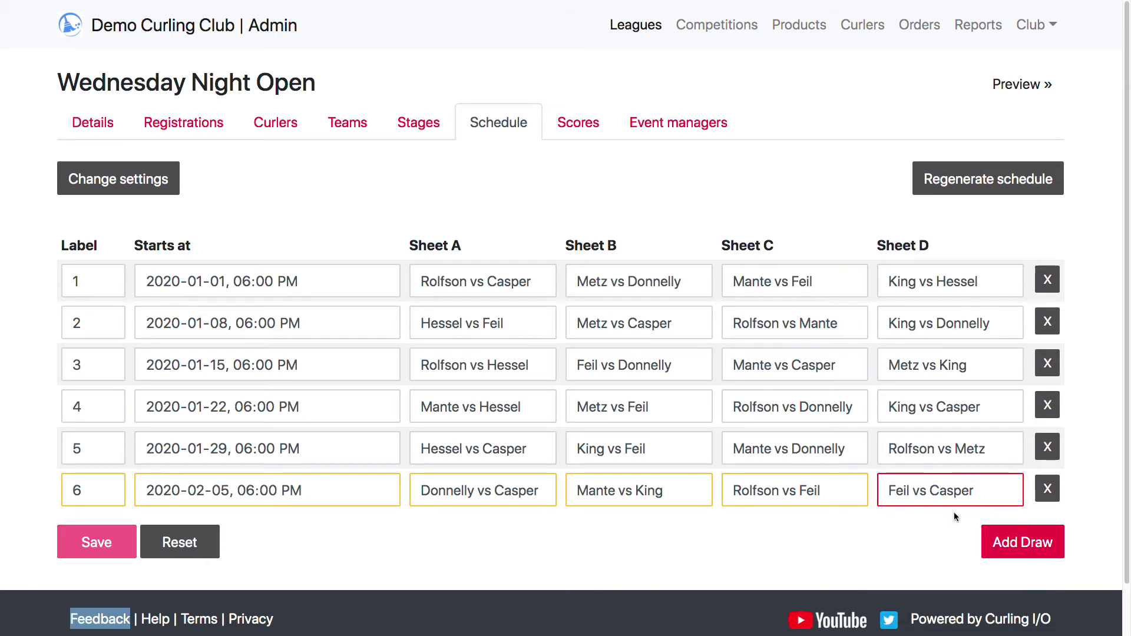
Replace the Sheet D matchup with Metz vs Hessel and save the schedule.
key(ctrl+a)
key(BackSpace)
click(1005, 493)
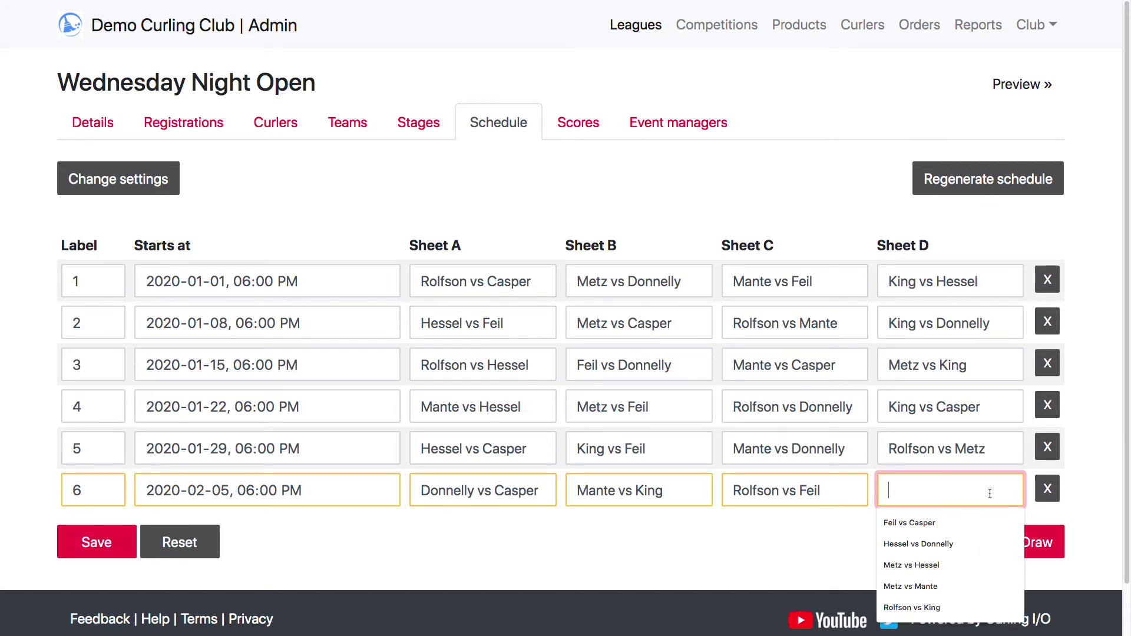
click(929, 544)
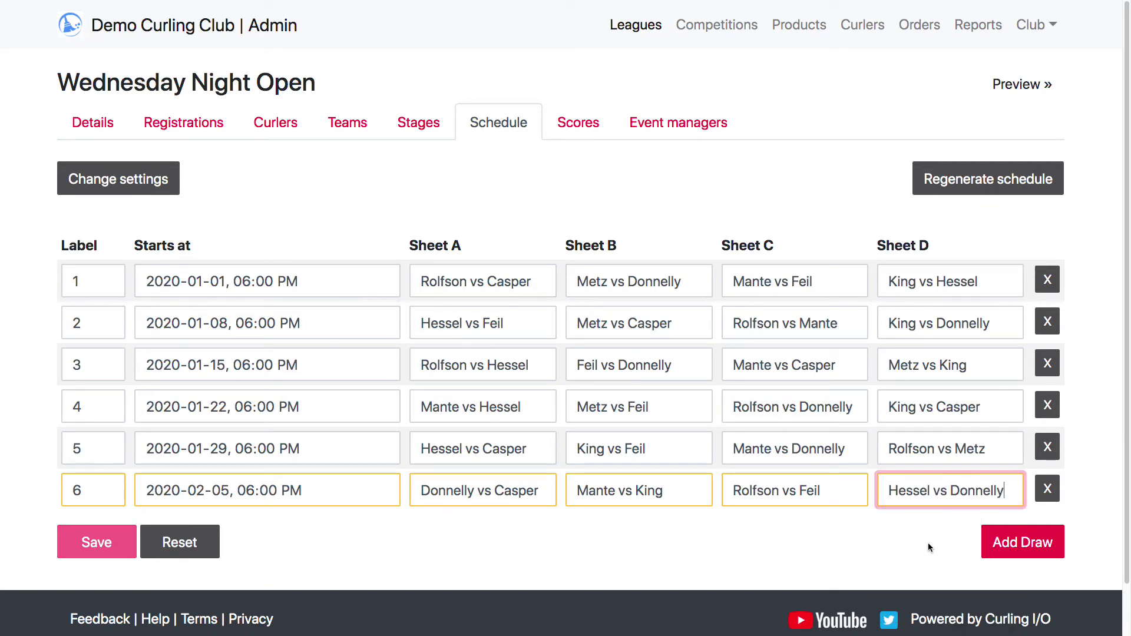
key(ctrl+a)
key(BackSpace)
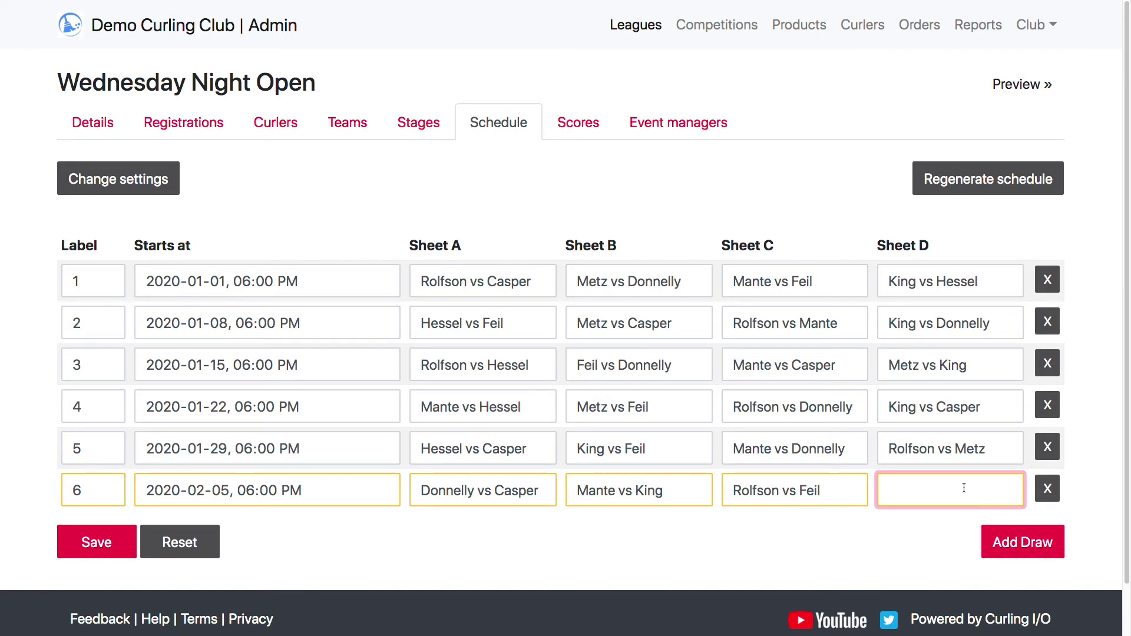
click(964, 488)
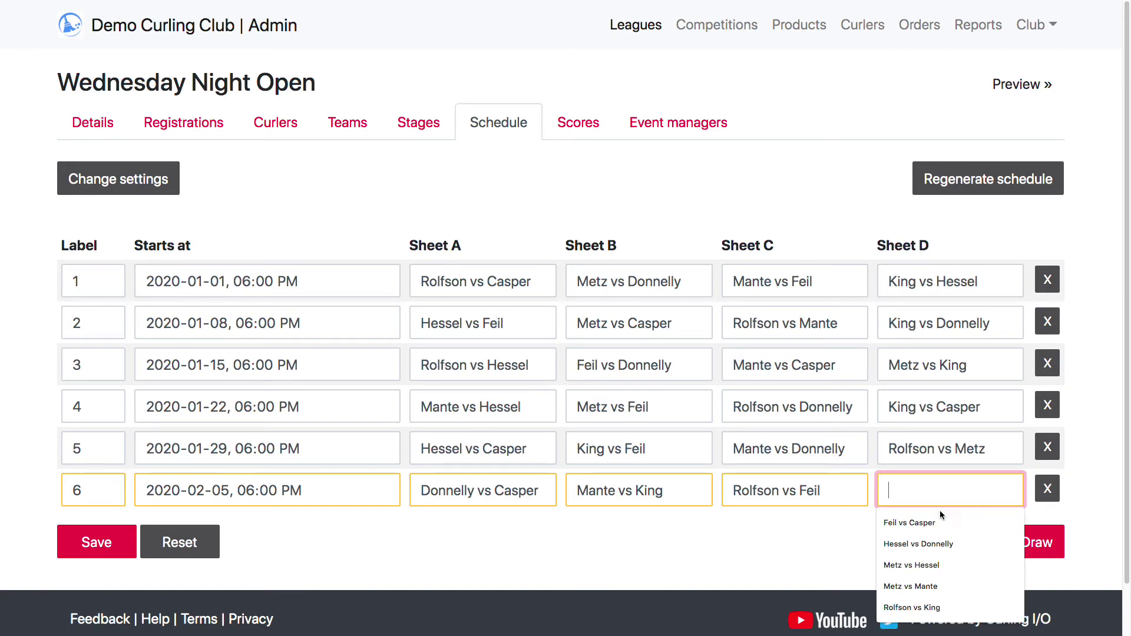
click(938, 567)
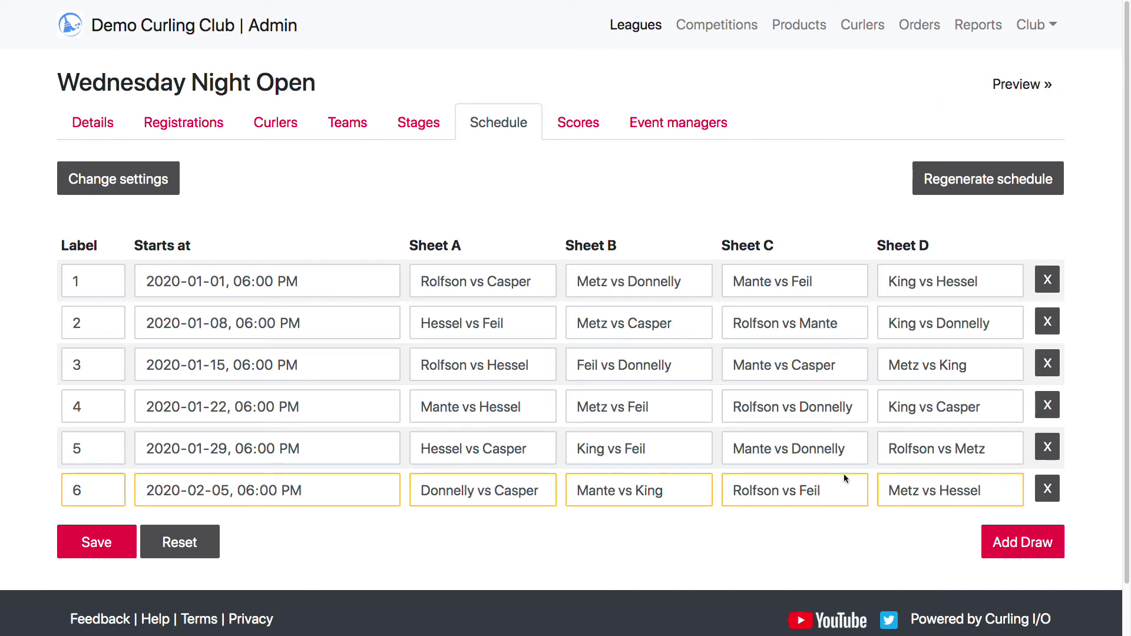
click(92, 553)
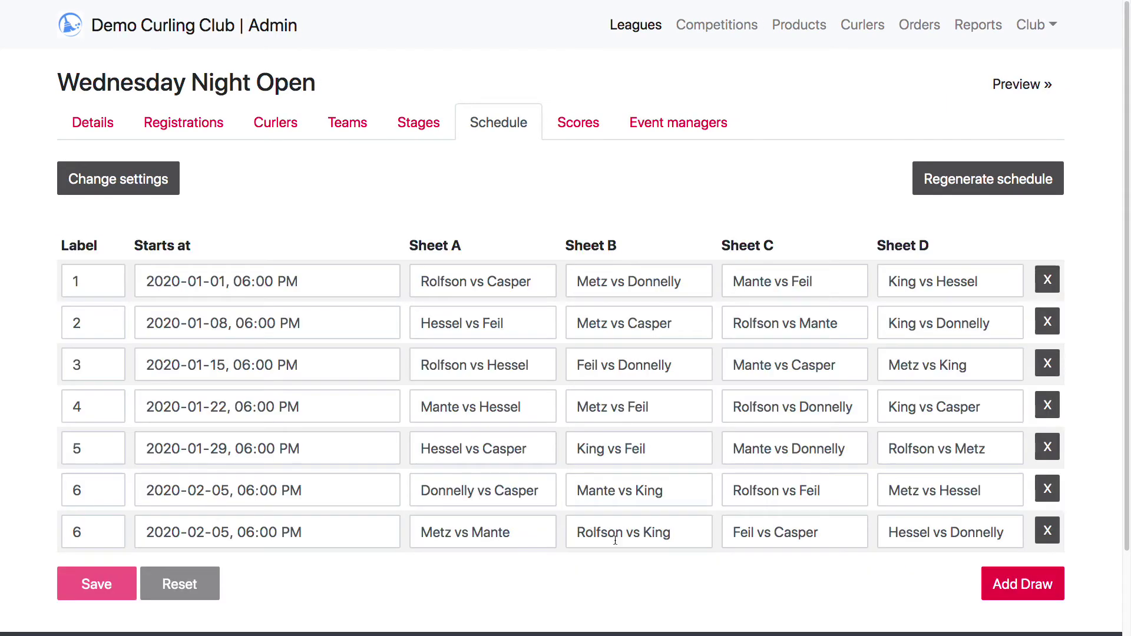
Replace the duplicate last draw row with a new draw 7 dated 2020-02-12.
click(1047, 530)
click(1038, 551)
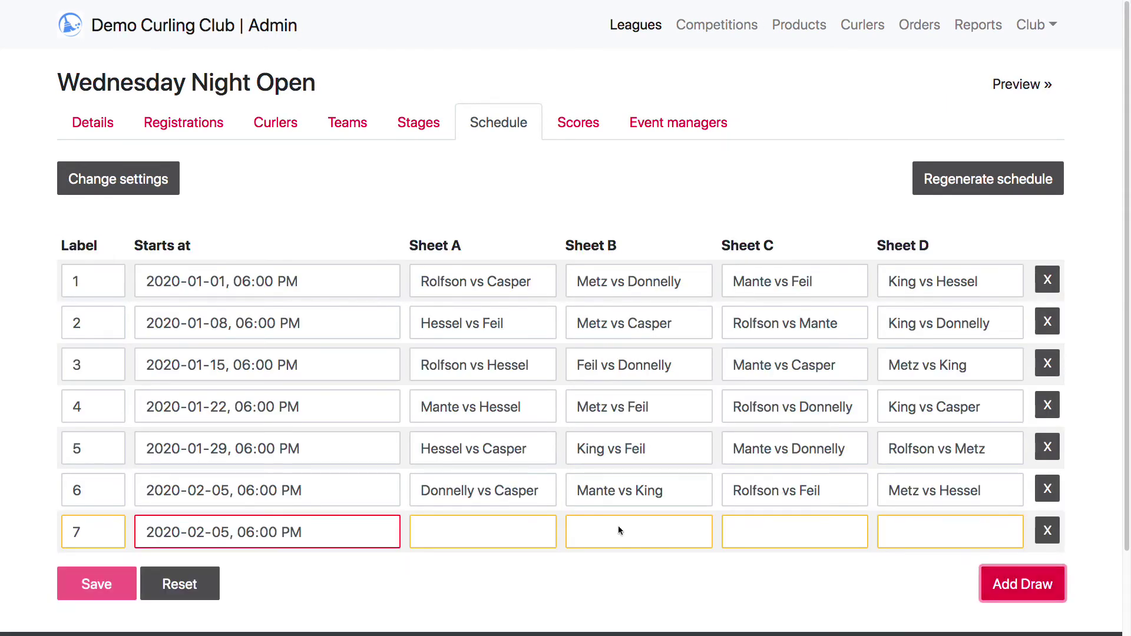
click(379, 532)
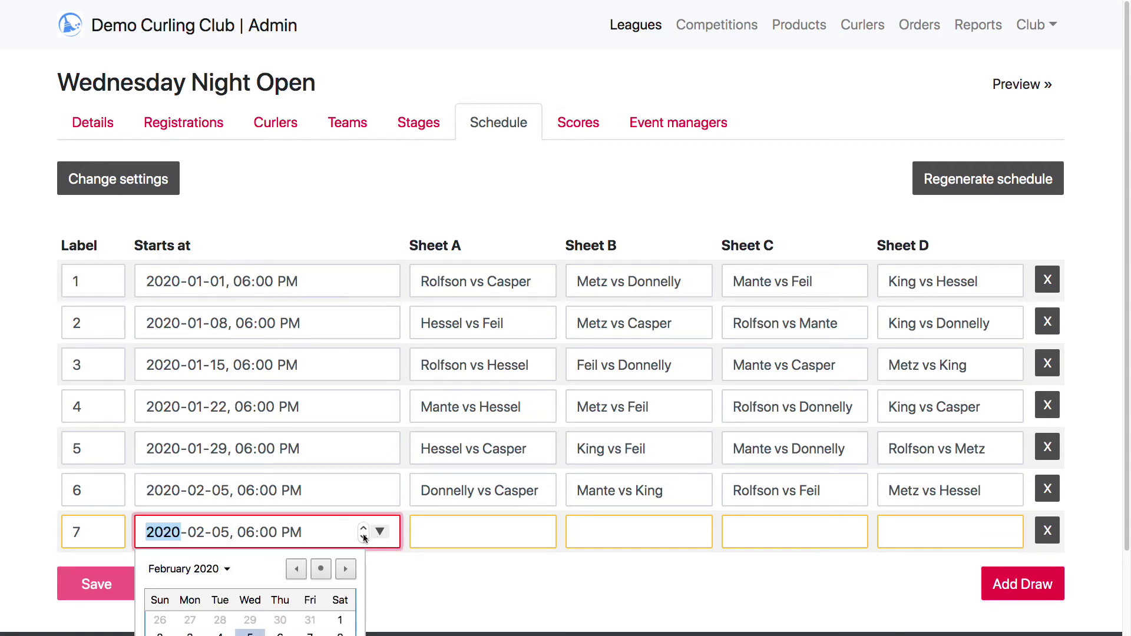
key(Down)
key(Return)
Set draw 7 to Feil vs Casper, Hessel vs Donnelly, Metz vs Mante, Rolfson vs King, and save.
click(480, 525)
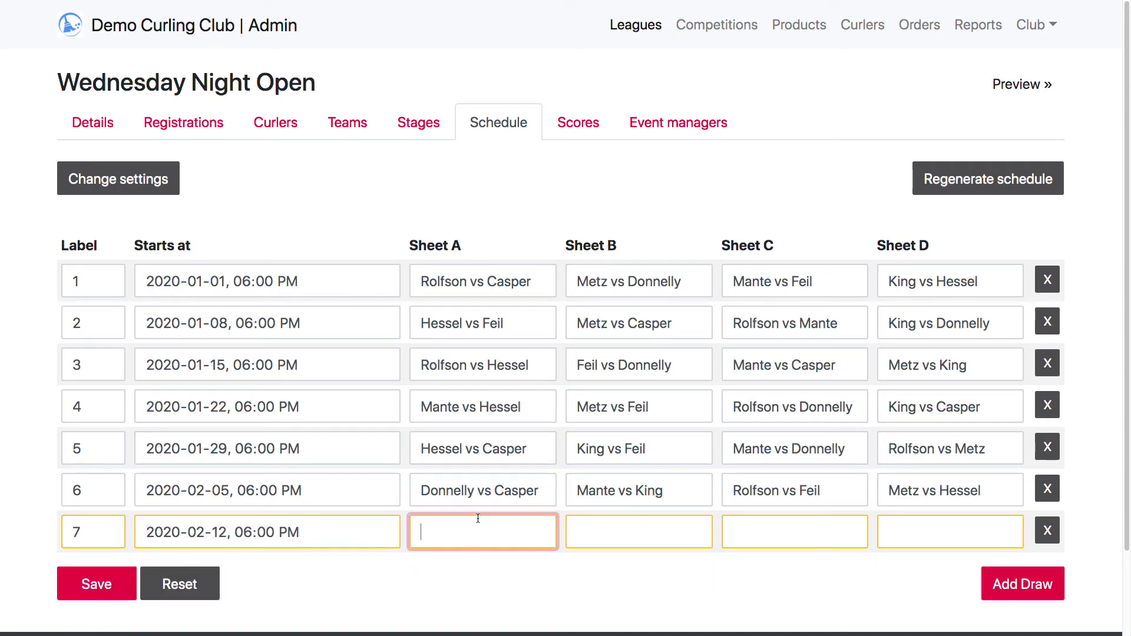
text(e)
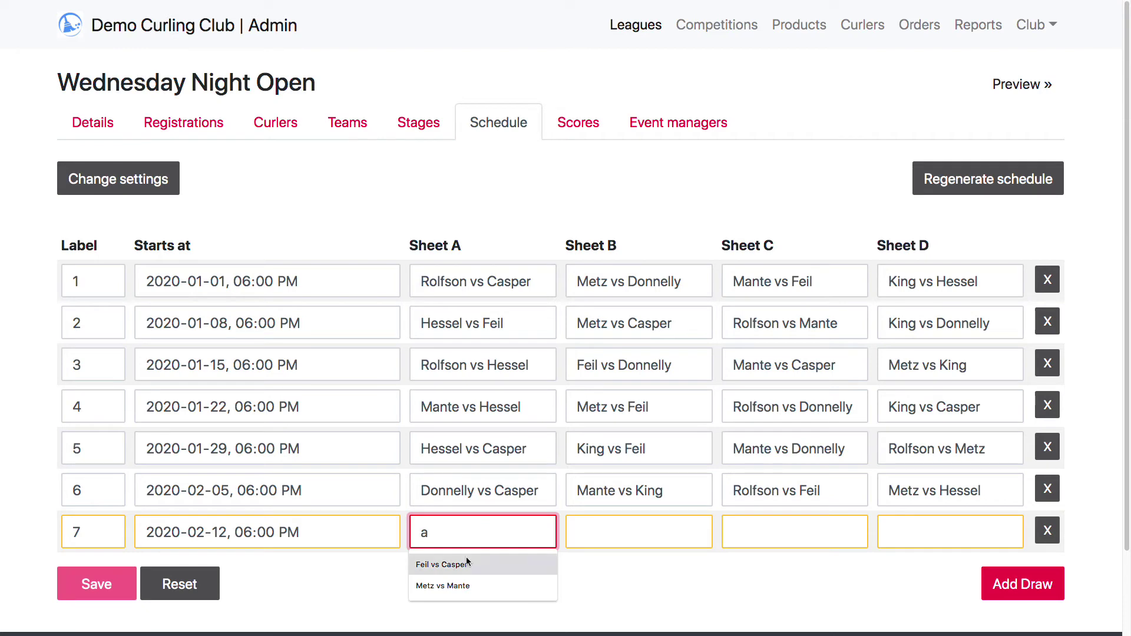
click(466, 557)
click(642, 533)
click(635, 564)
click(794, 536)
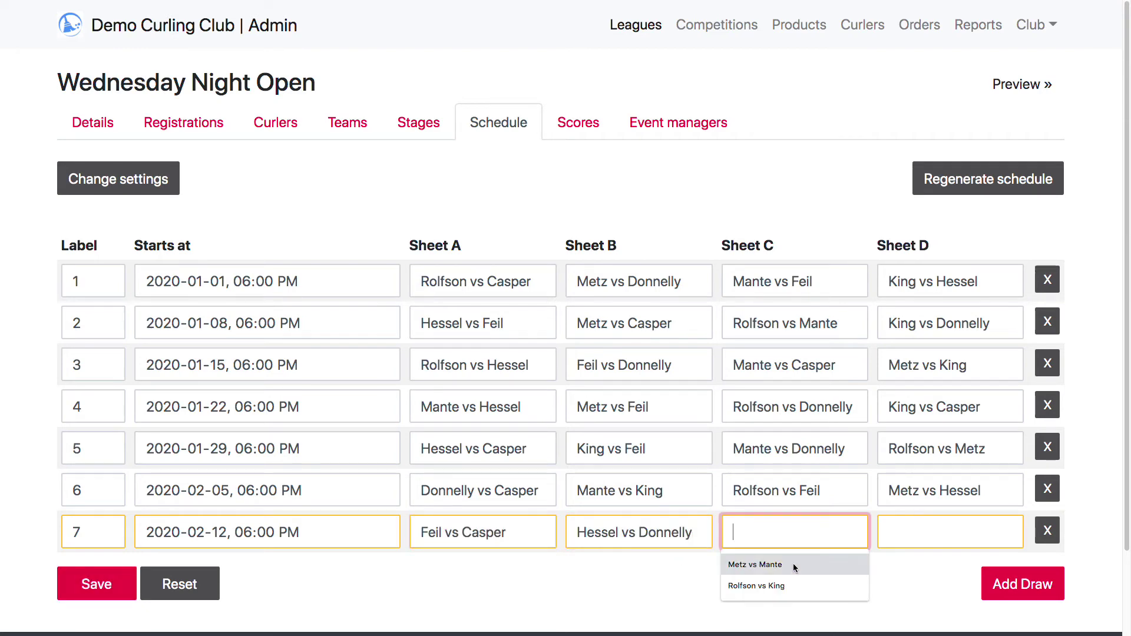
click(793, 564)
click(928, 536)
click(919, 564)
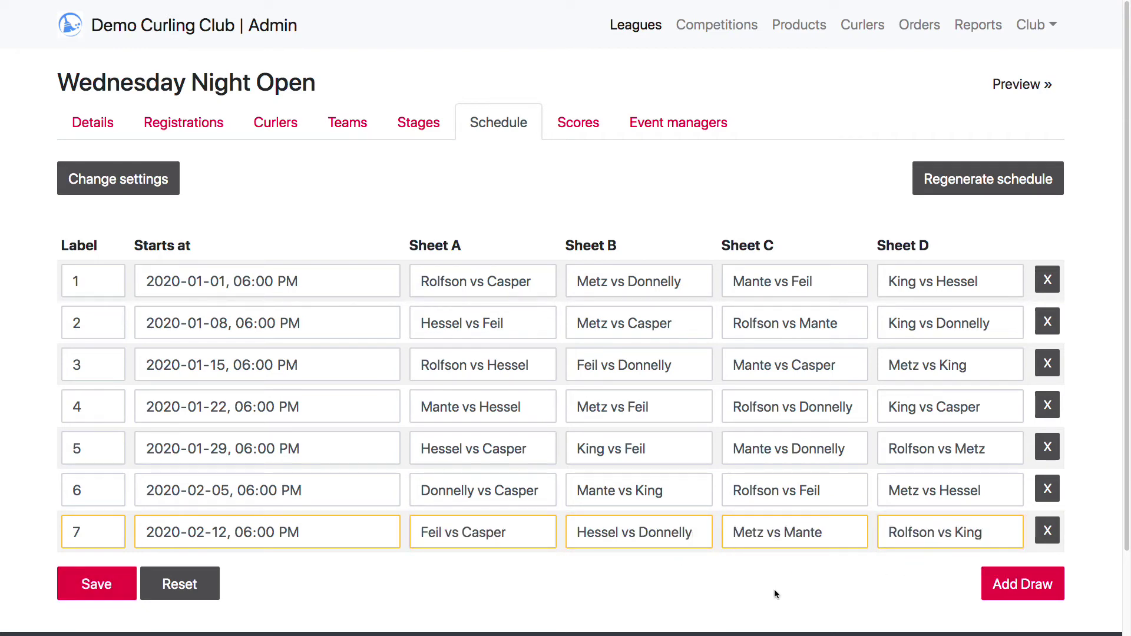
click(118, 582)
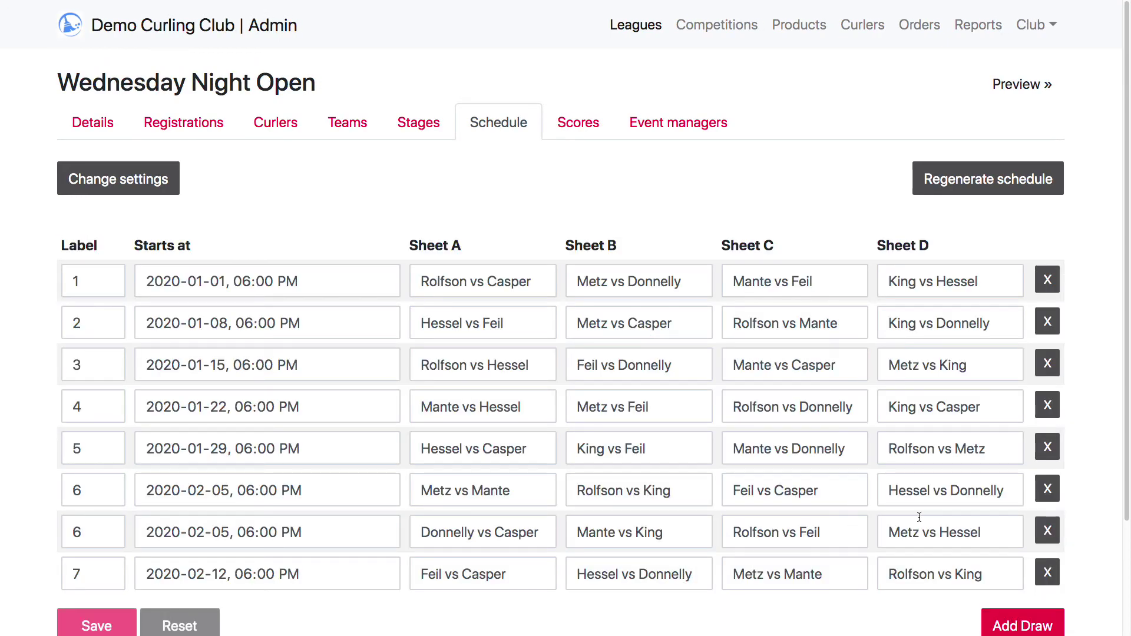
scroll(458, 550, down, 2)
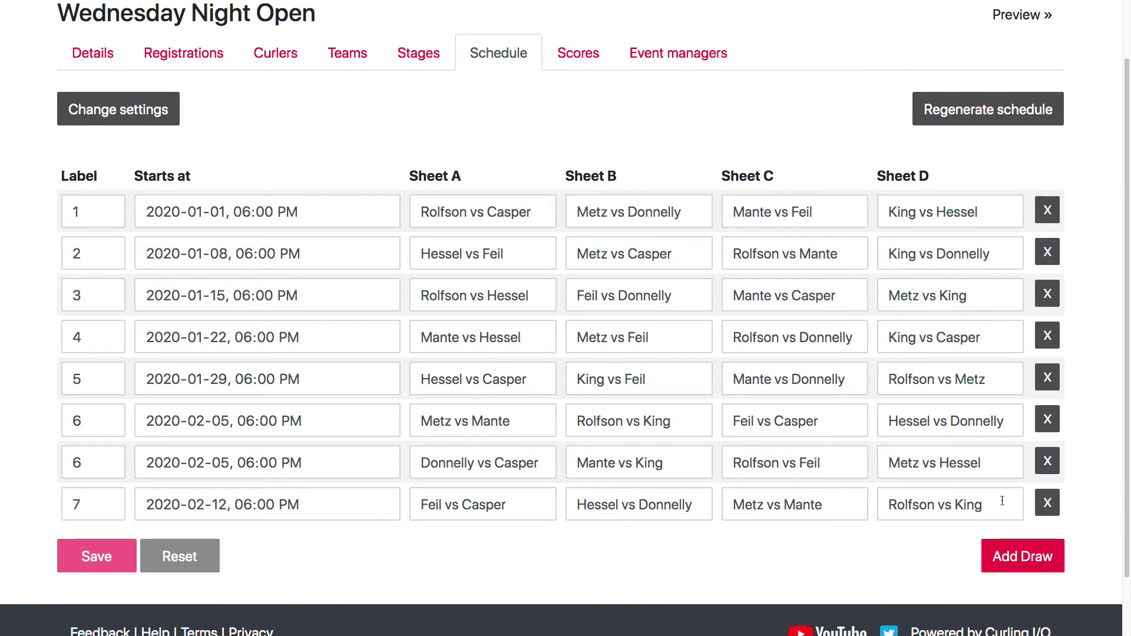
drag(981, 504, 826, 500)
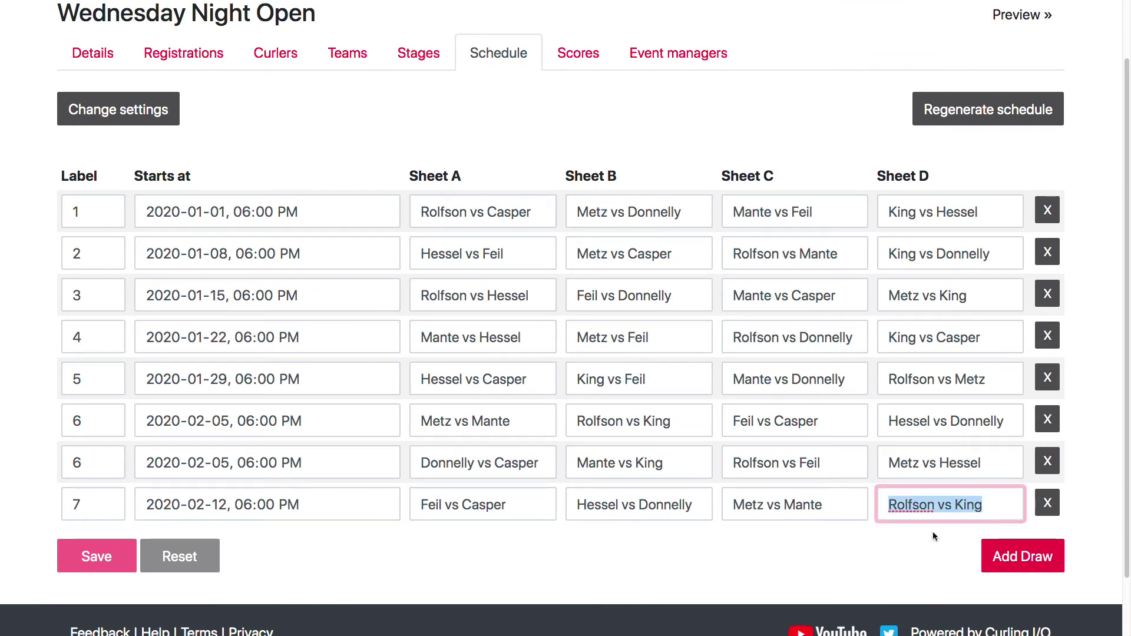
click(882, 539)
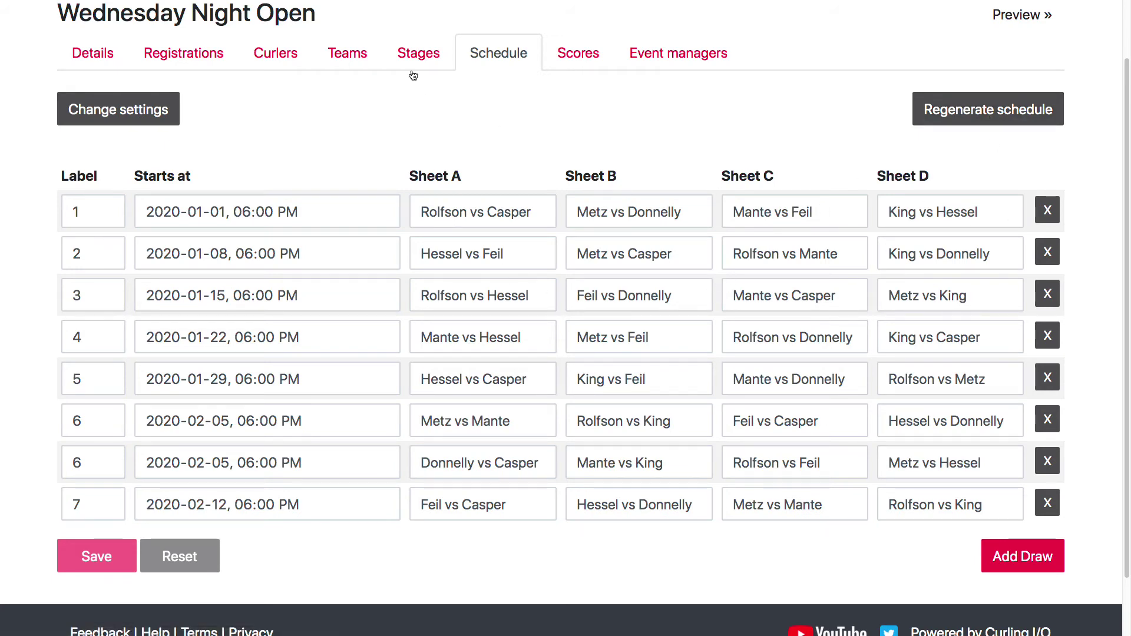
click(348, 56)
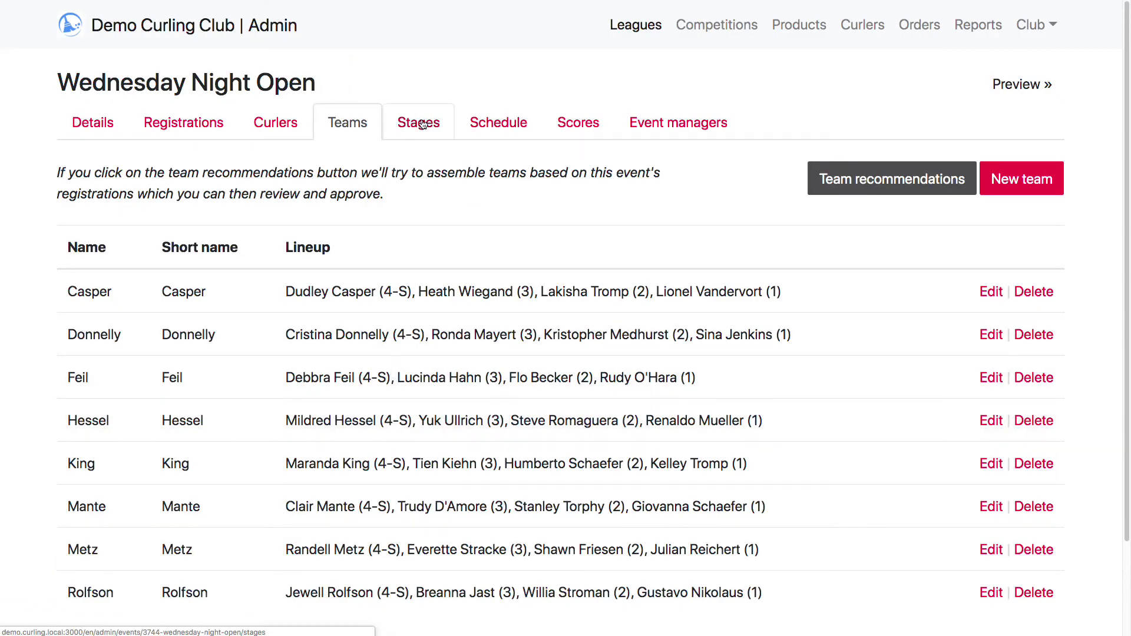
click(419, 122)
click(994, 297)
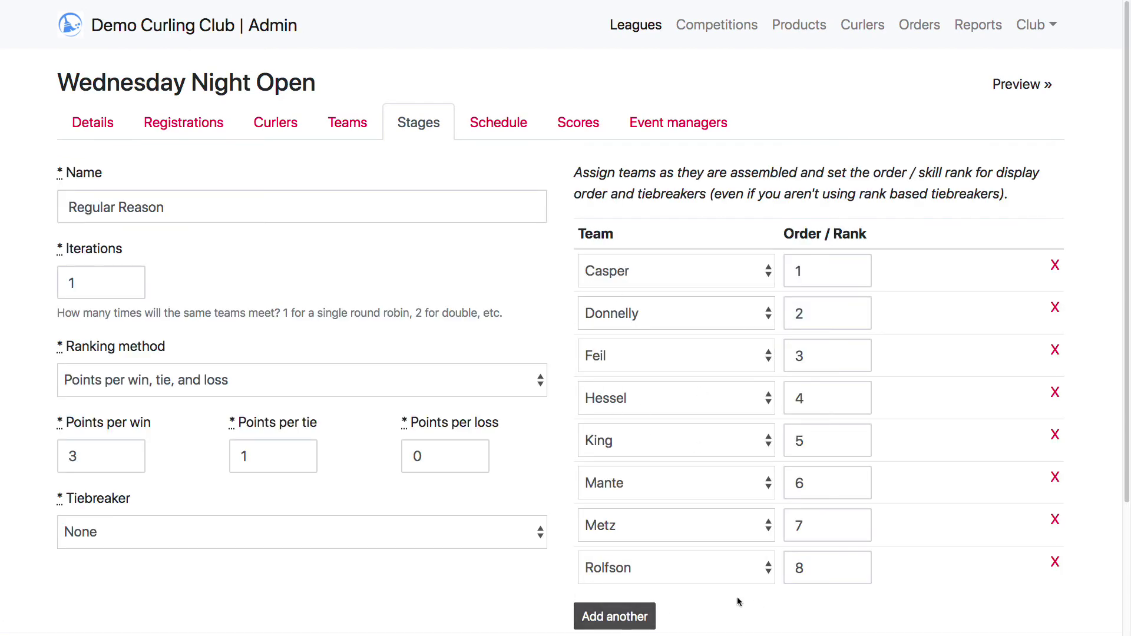
click(512, 130)
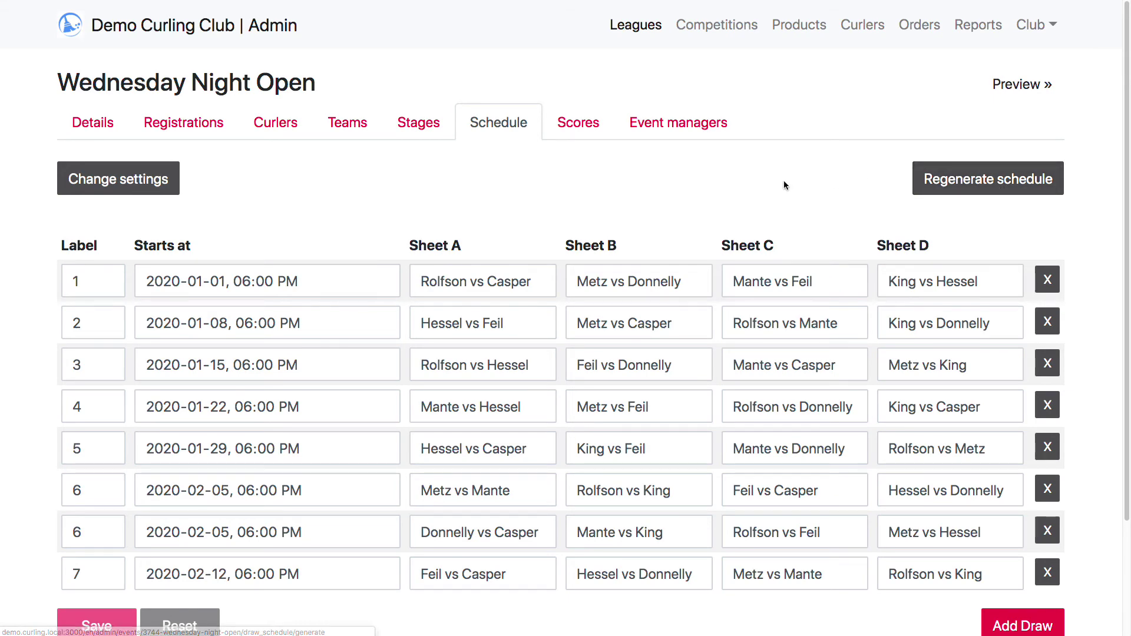
scroll(784, 180, down, 3)
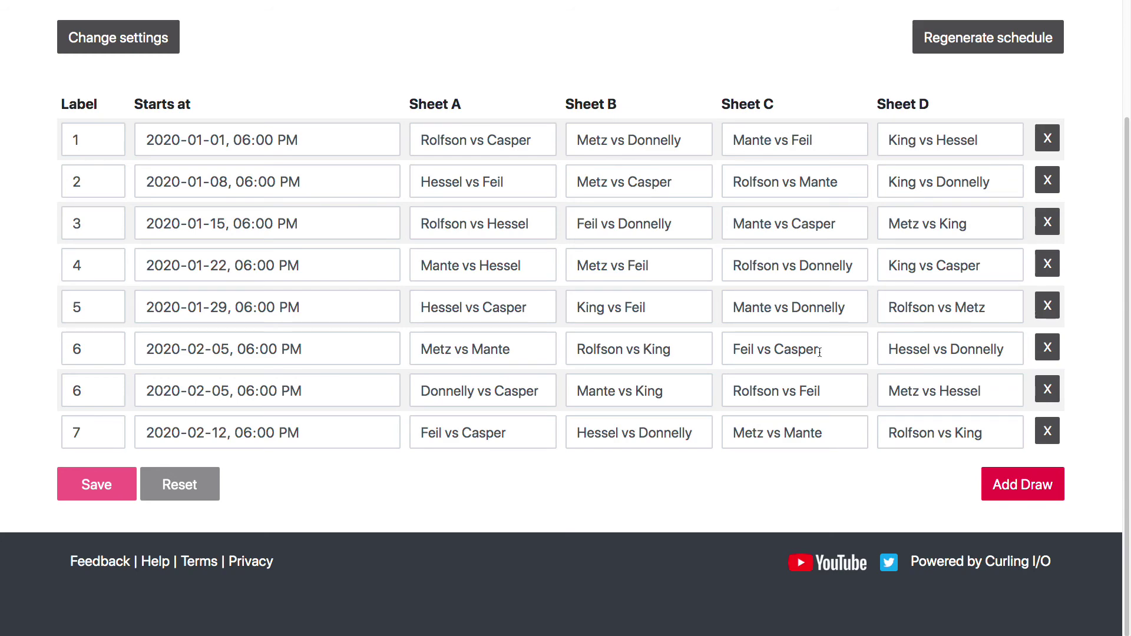
scroll(814, 356, up, 3)
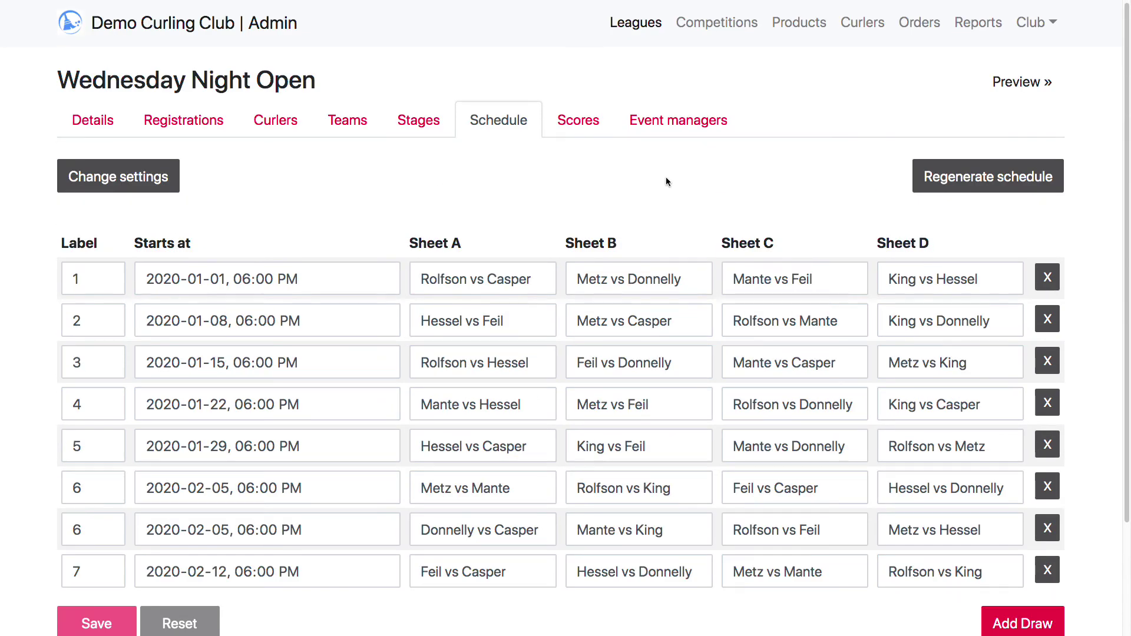
scroll(665, 177, down, 1)
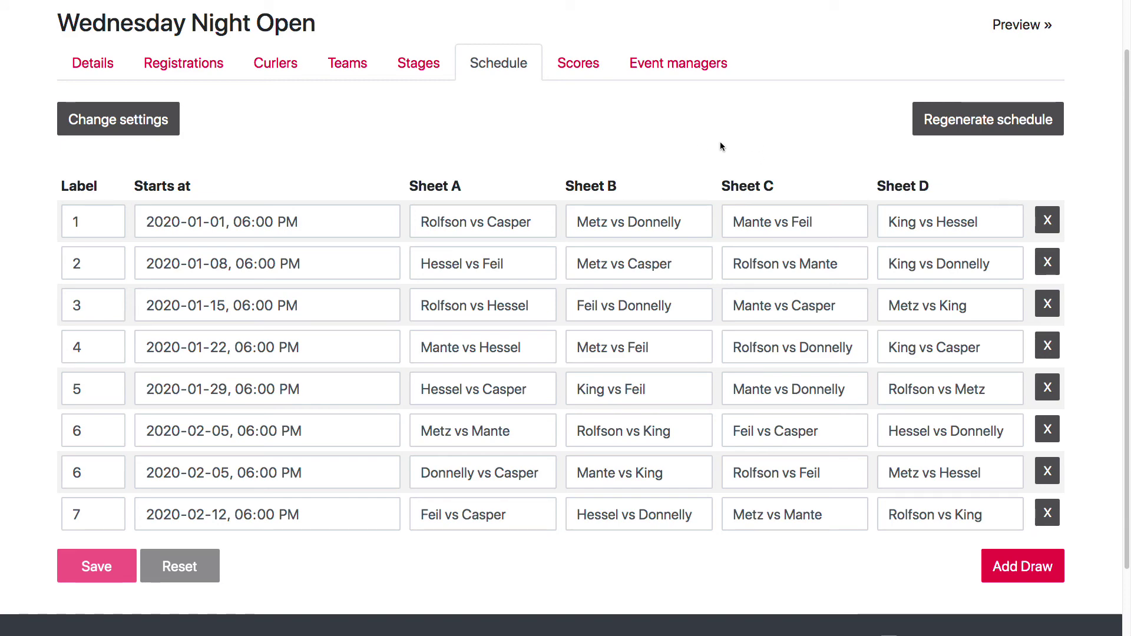
scroll(1083, 47, up, 1)
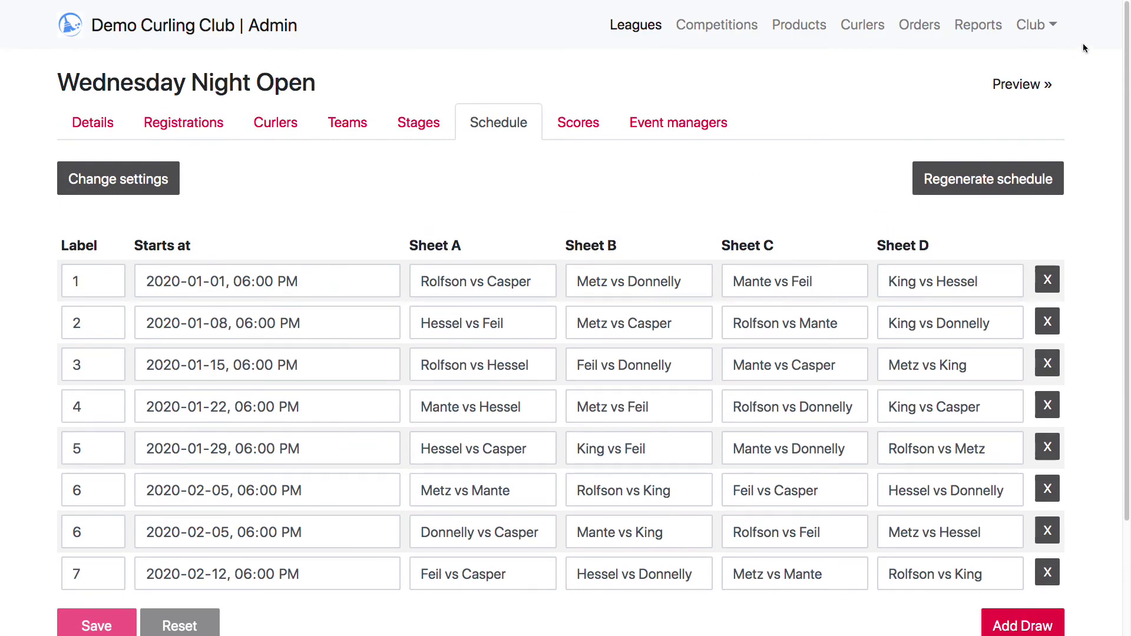
Preview the league's public page and view its schedule of draws from Jan 01 to Feb 12, 2020.
click(1011, 84)
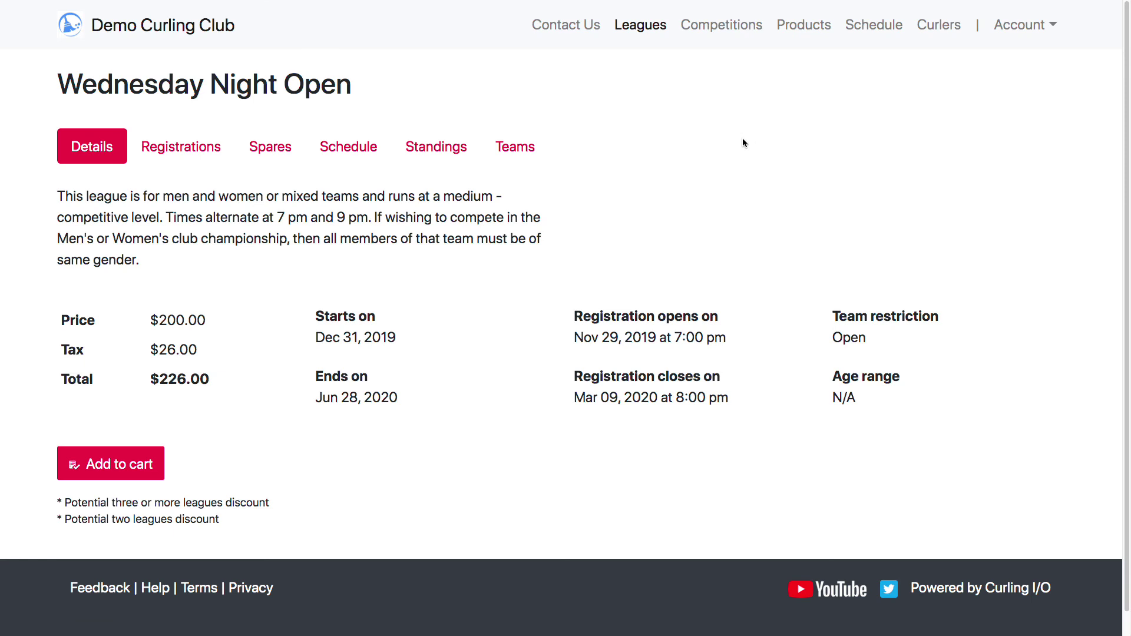
click(362, 145)
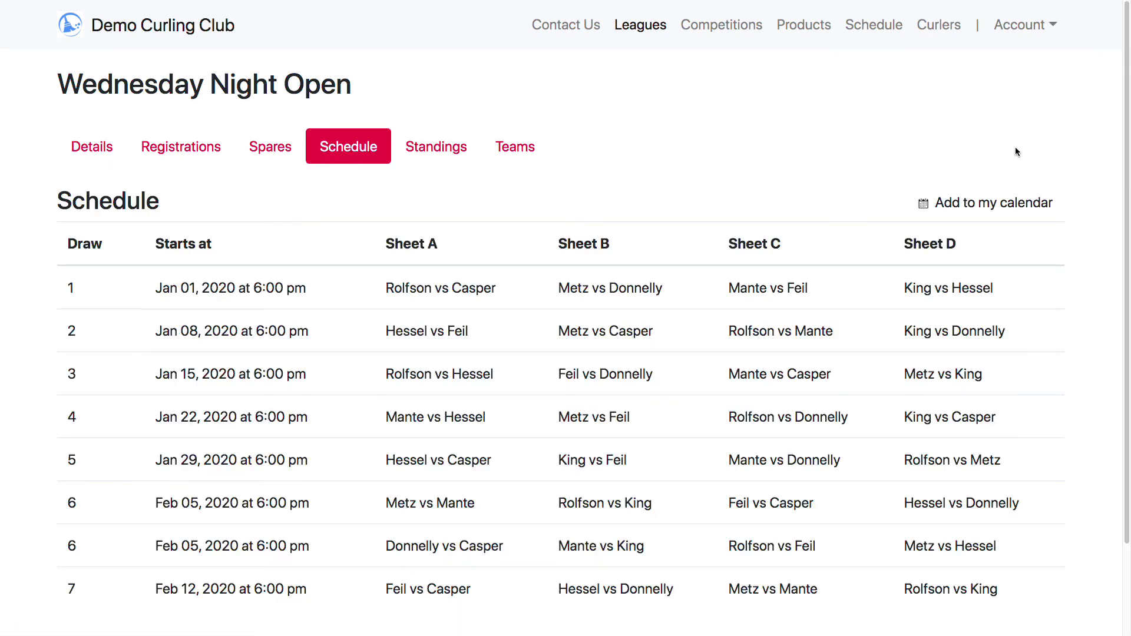
scroll(770, 182, down, 3)
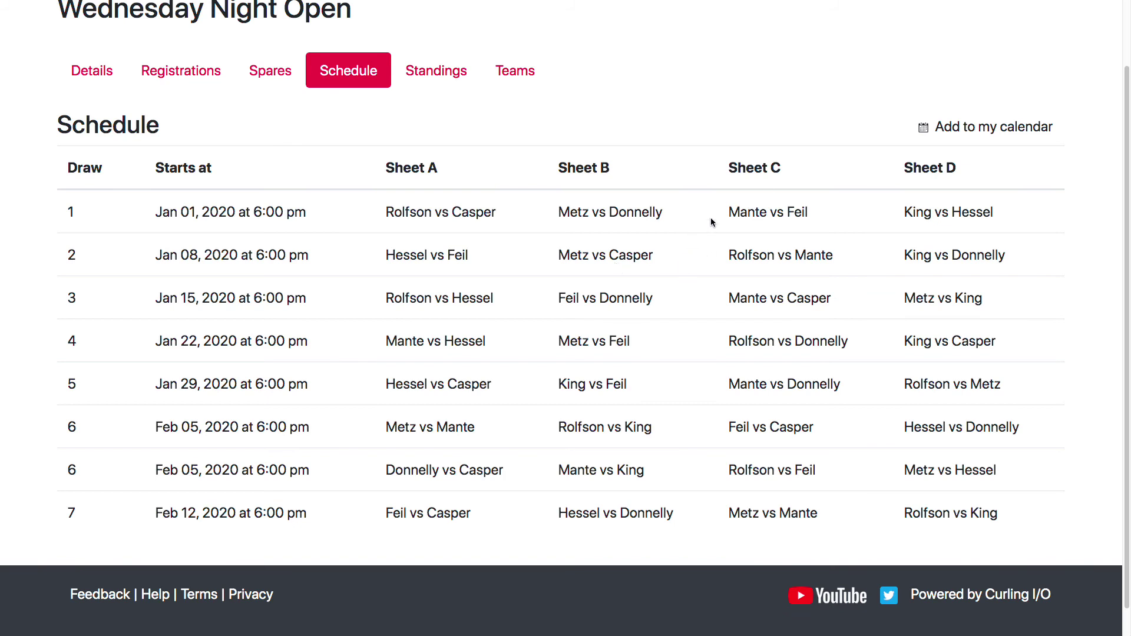
click(983, 130)
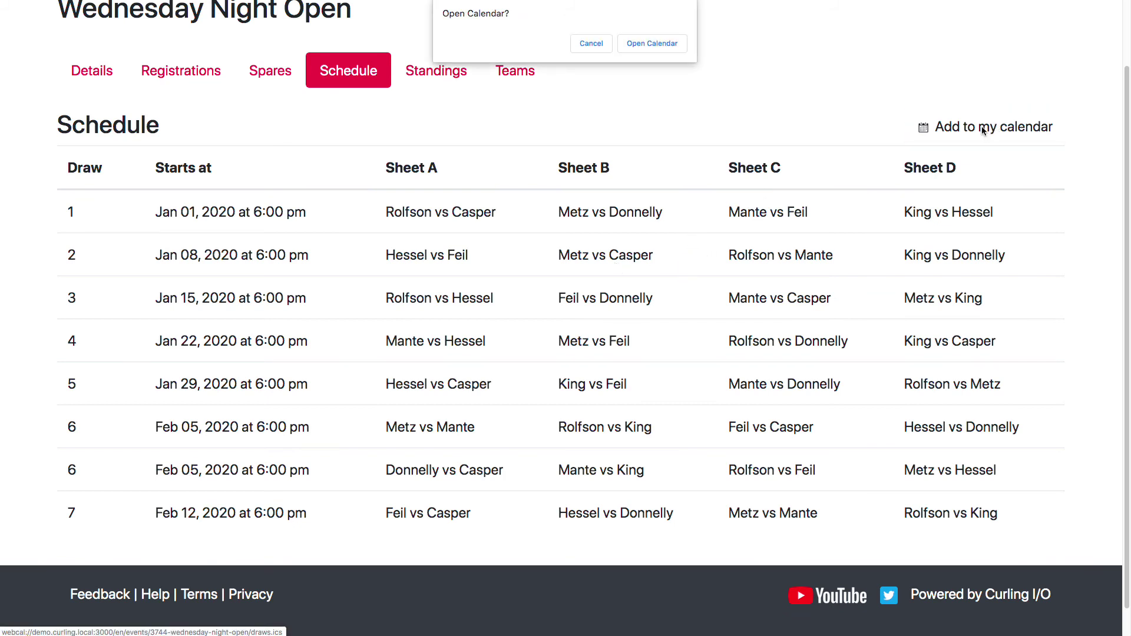
click(591, 44)
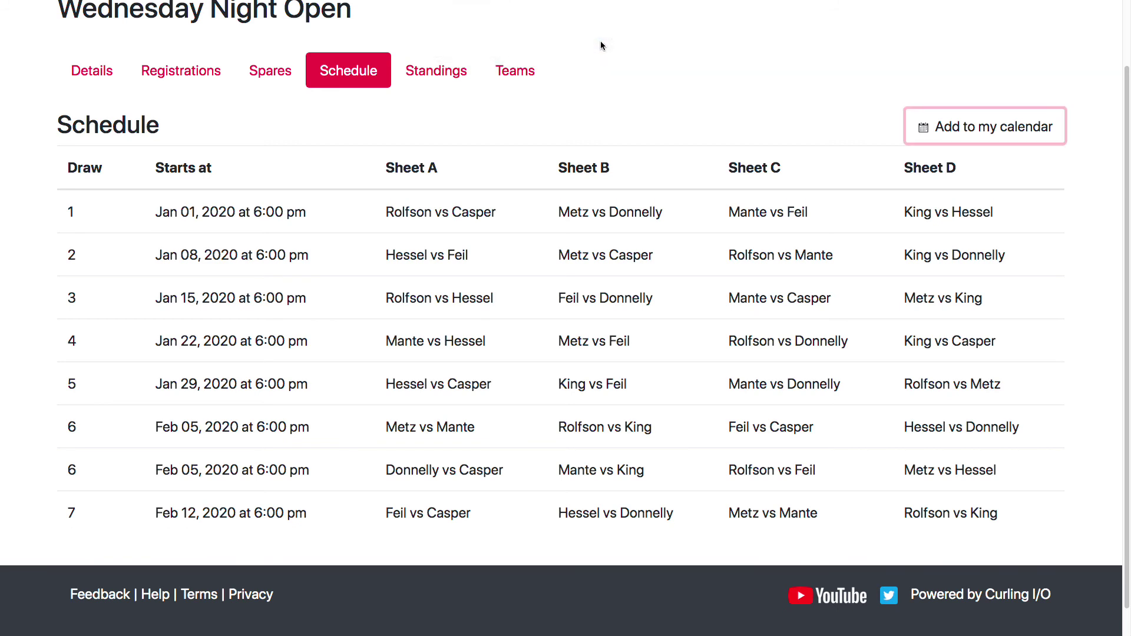
click(652, 129)
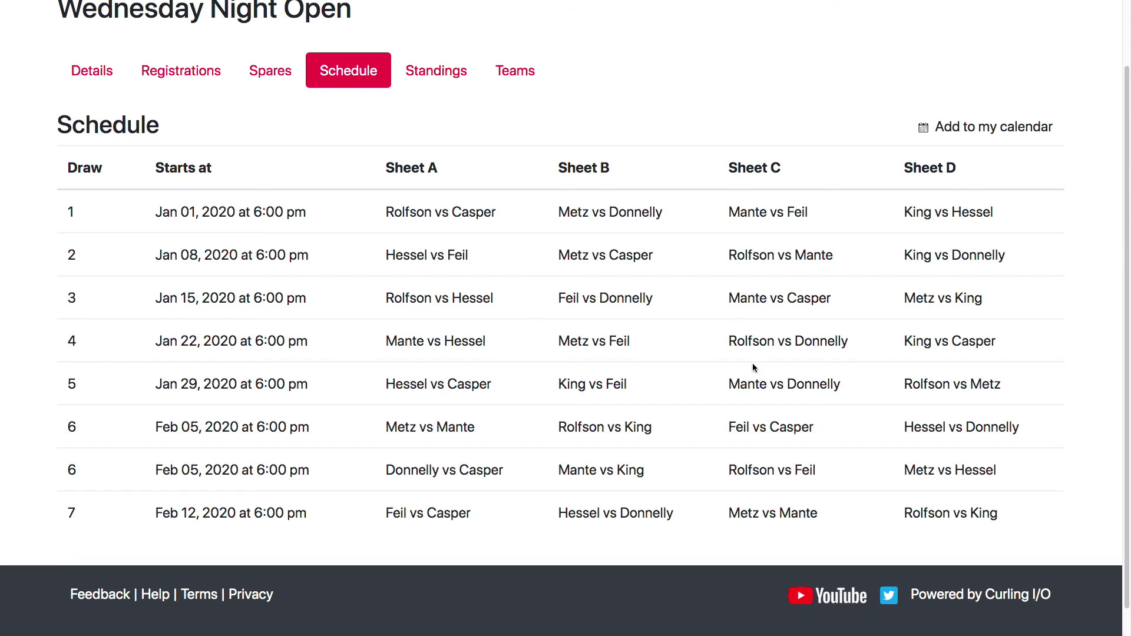
scroll(748, 359, up, 2)
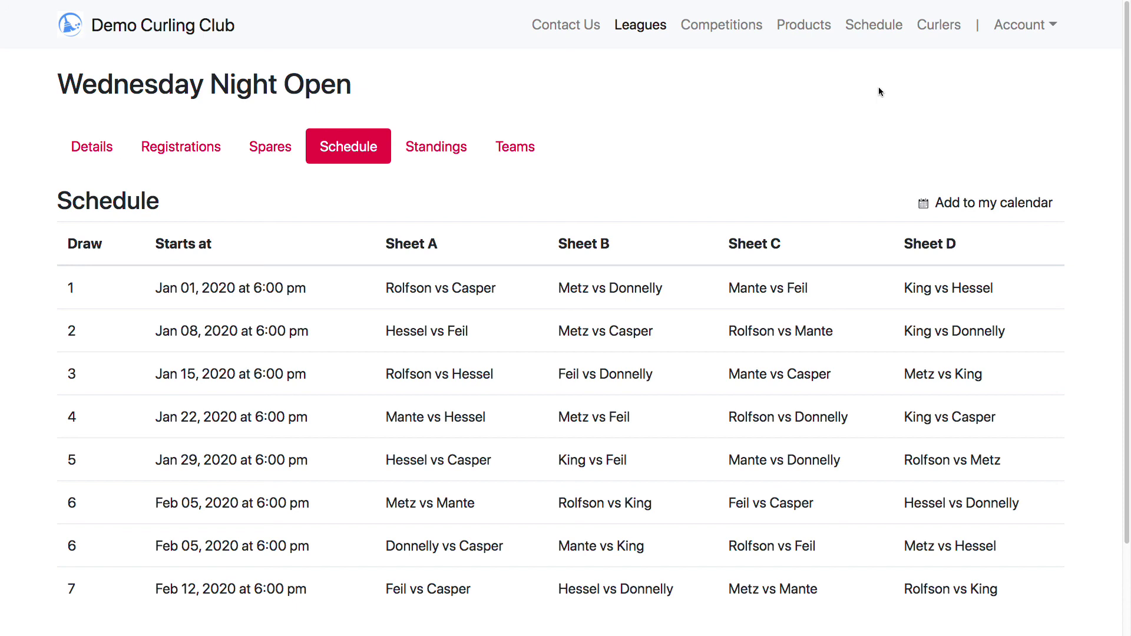
Open the club-wide Schedule calendar from the top navbar.
click(873, 34)
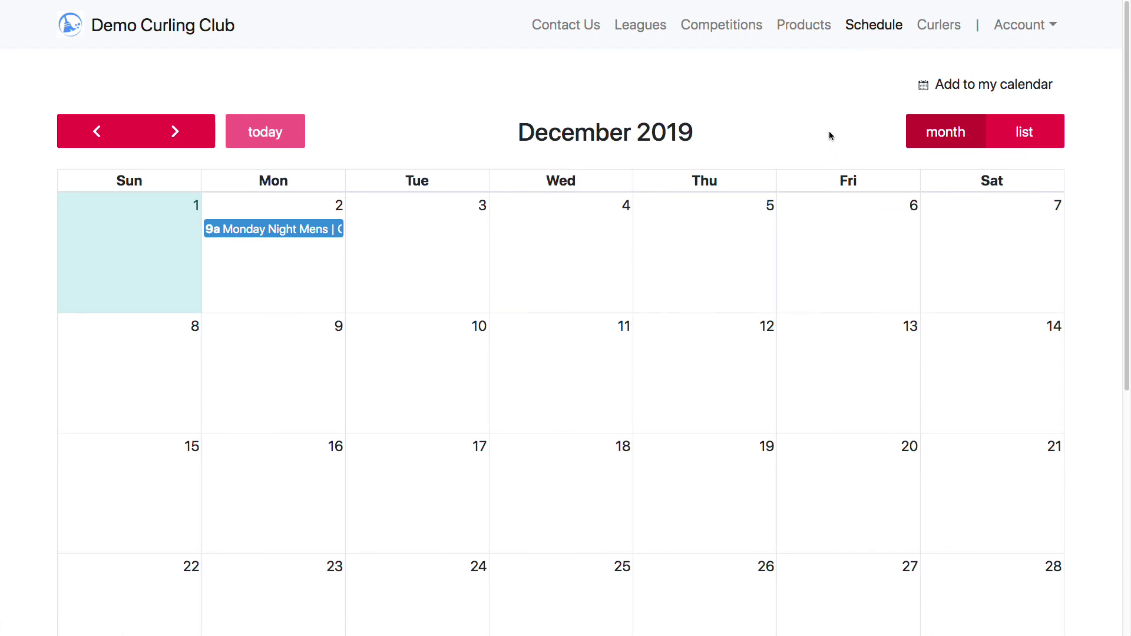
scroll(828, 130, down, 5)
mouse_move(576, 498)
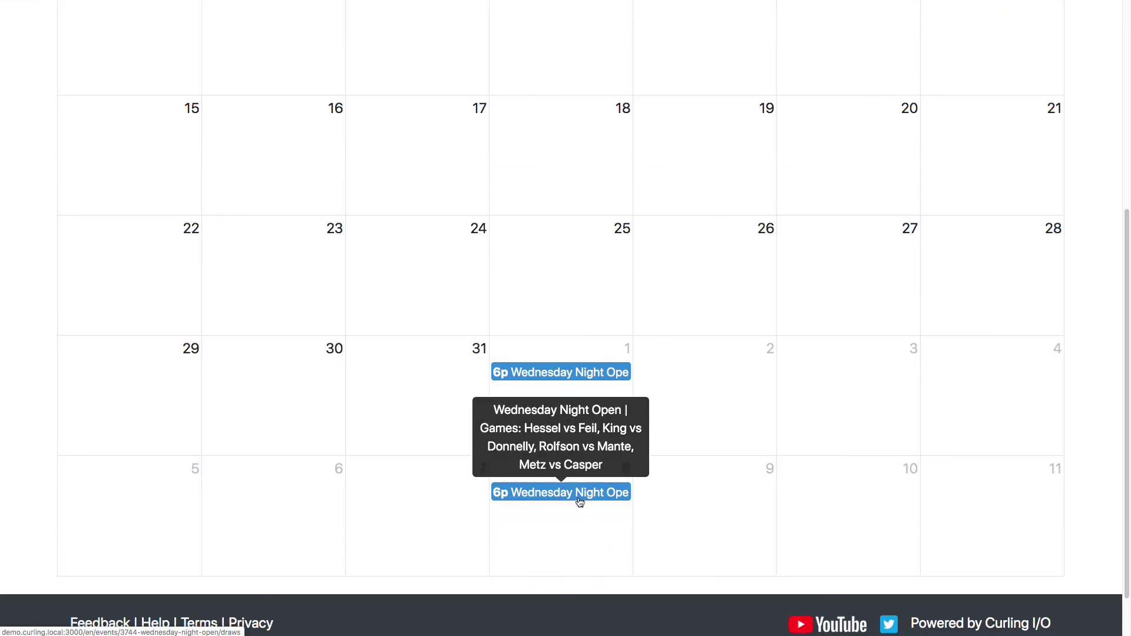
scroll(937, 286, up, 5)
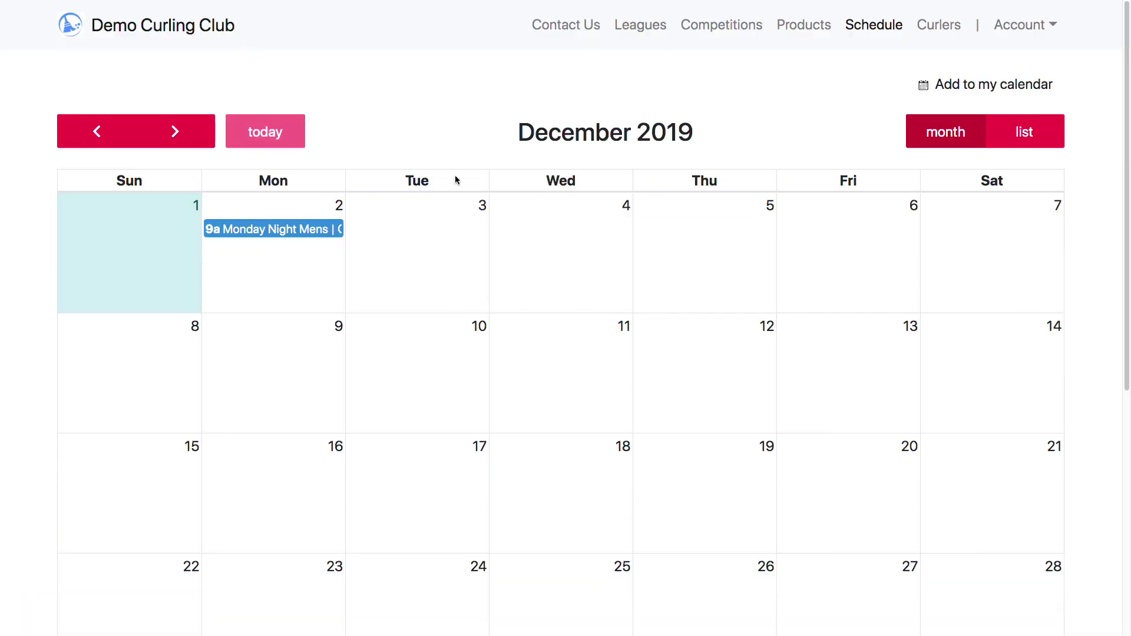
Move the calendar to January 2020, view it as a list, then return to the month grid.
click(176, 130)
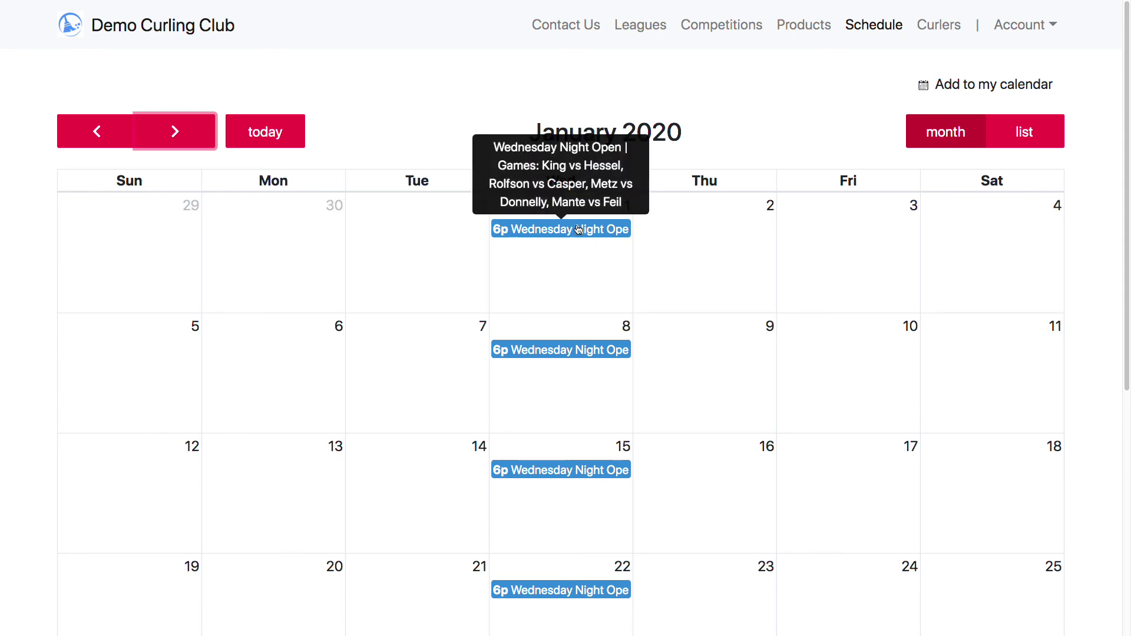
mouse_move(579, 350)
mouse_move(558, 469)
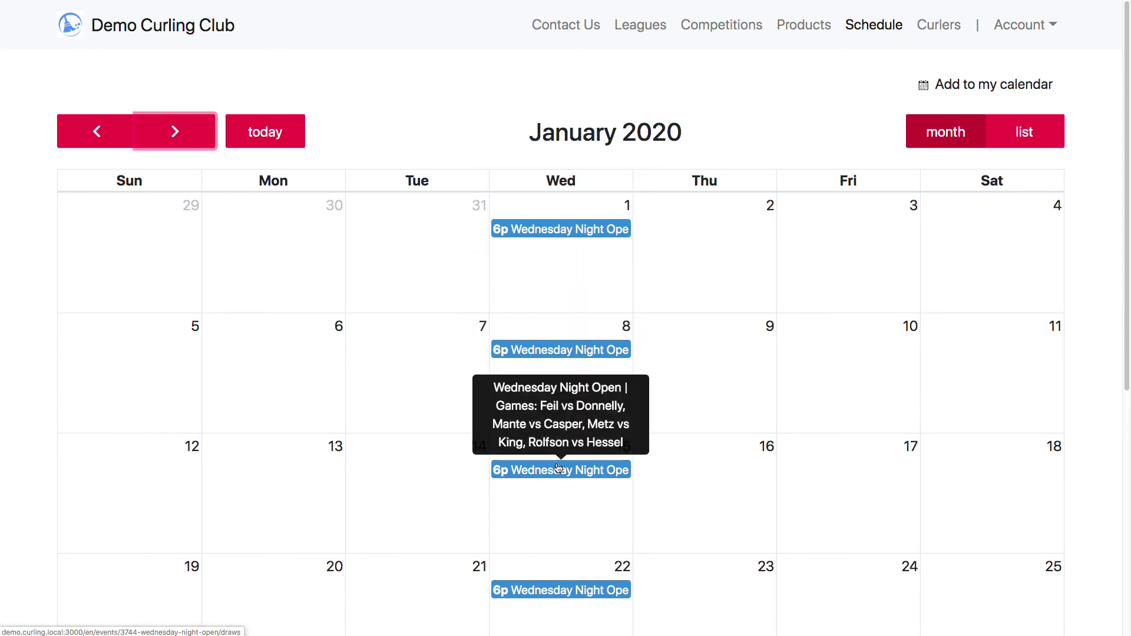
click(1024, 131)
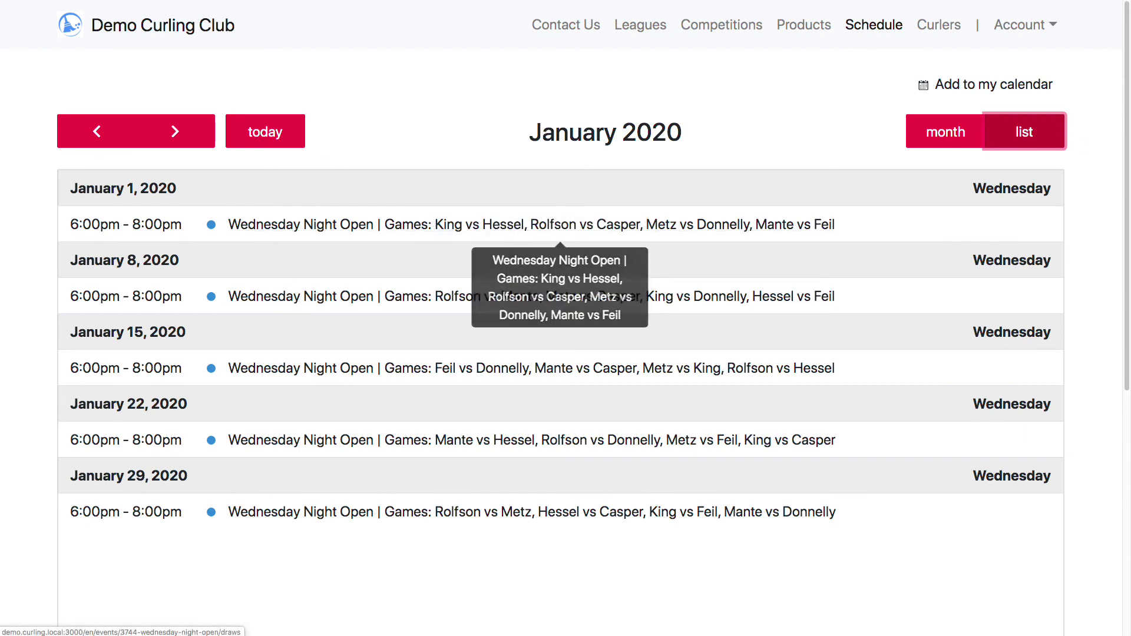
click(975, 138)
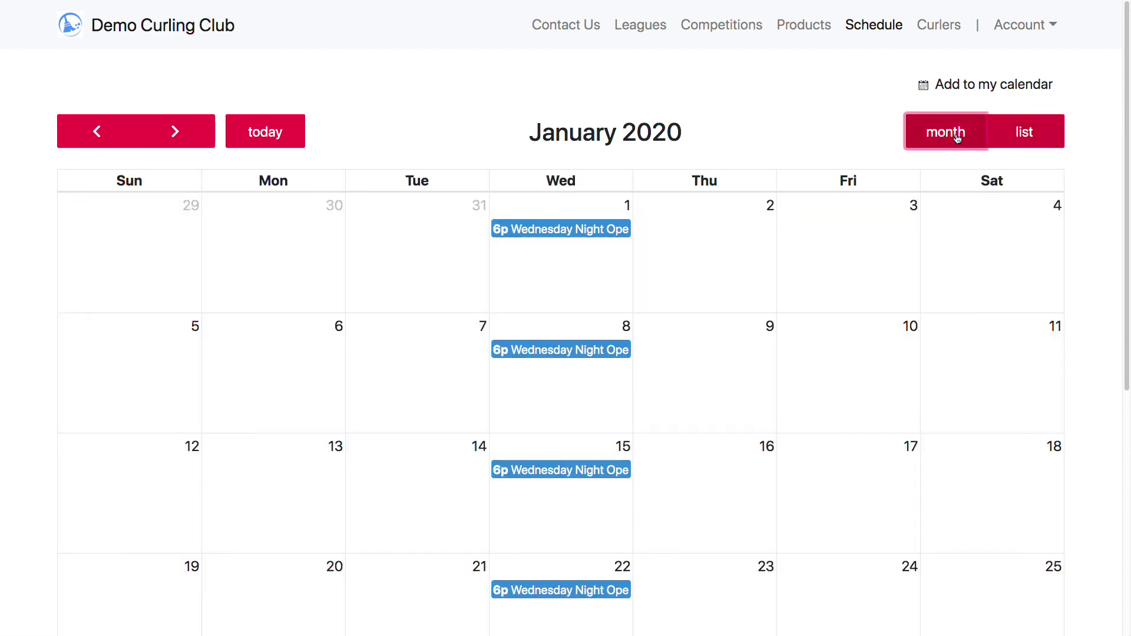
Open the Jan 1 Wednesday Night Open event to reach the league's public schedule.
click(549, 231)
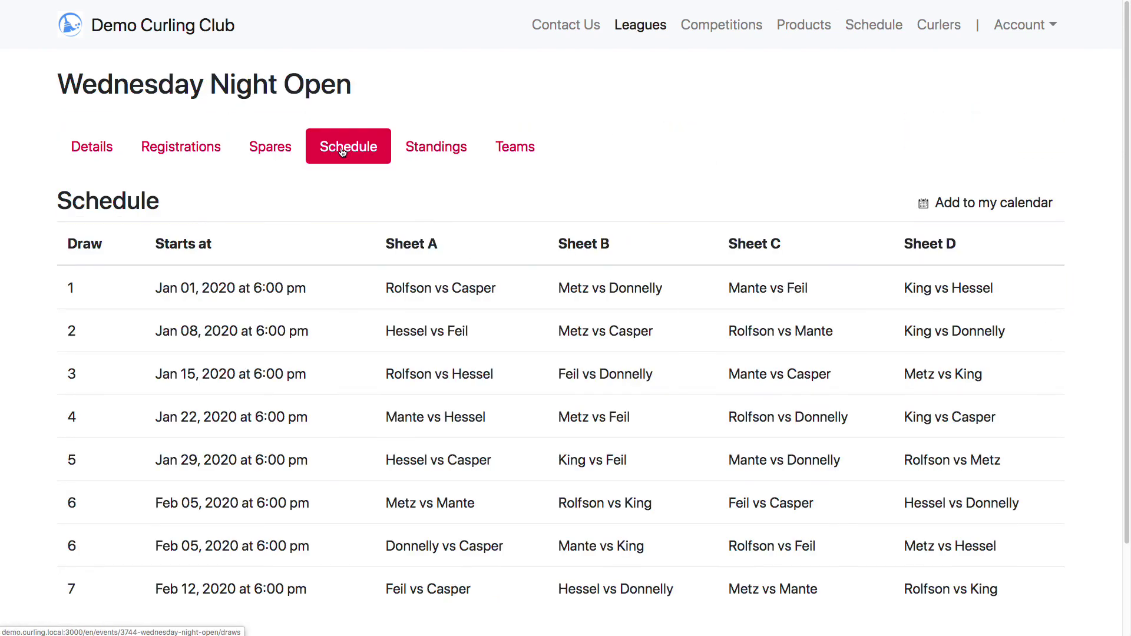